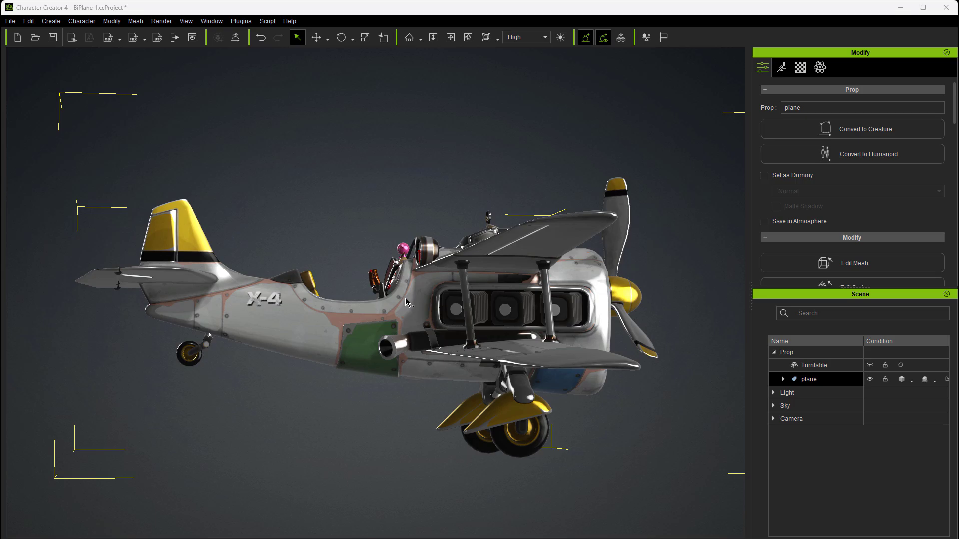
# Open Edit Pose's bone editor and search the bone tree for 'prop'.
pyautogui.click(782, 69)
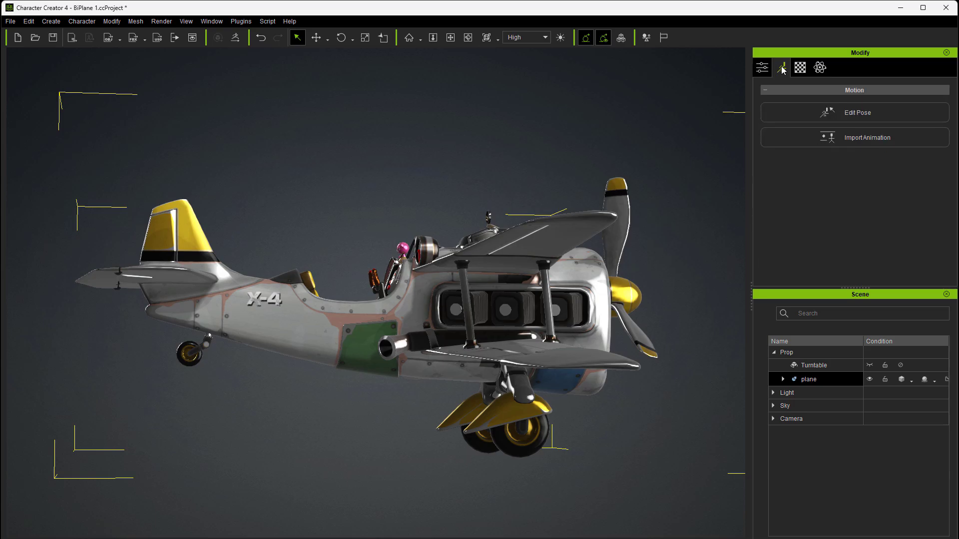
pyautogui.click(811, 116)
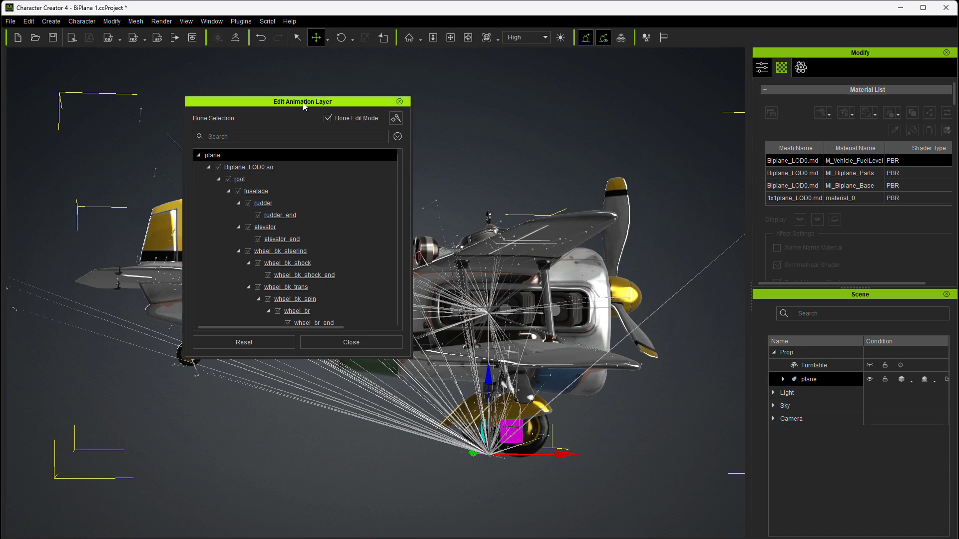
pyautogui.moveTo(268, 98); pyautogui.dragTo(286, 82)
pyautogui.click(248, 117)
pyautogui.write('whee')
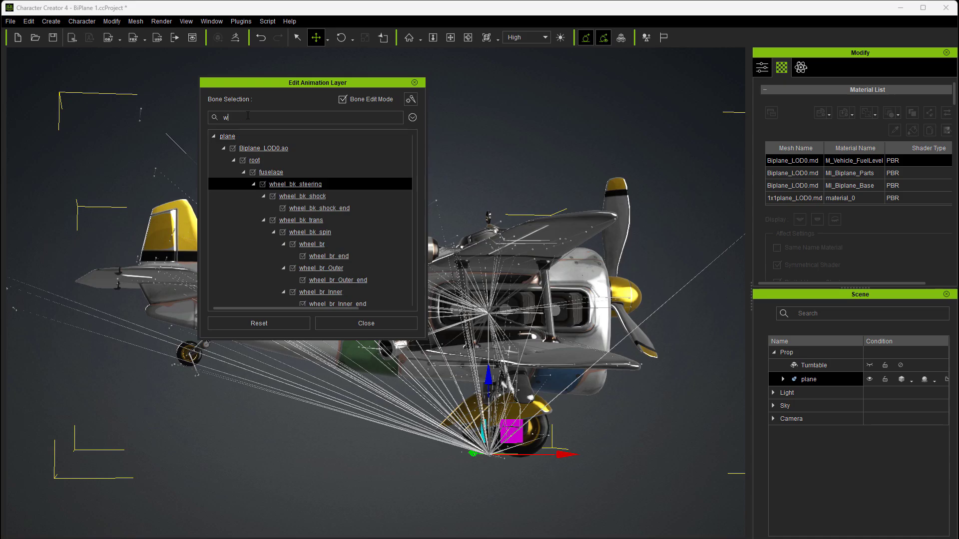
pyautogui.press('BackSpace')
pyautogui.press('BackSpace')
pyautogui.press('BackSpace')
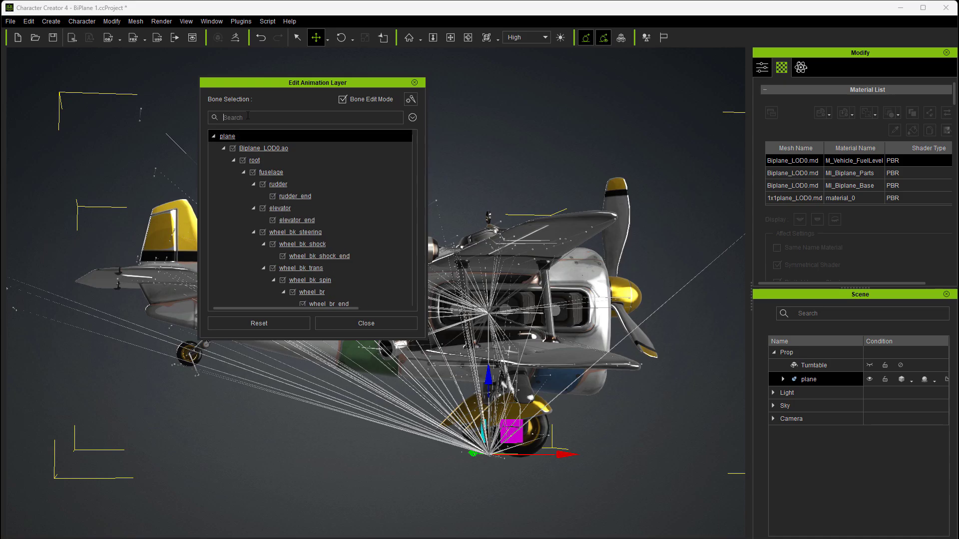
pyautogui.write('prop')
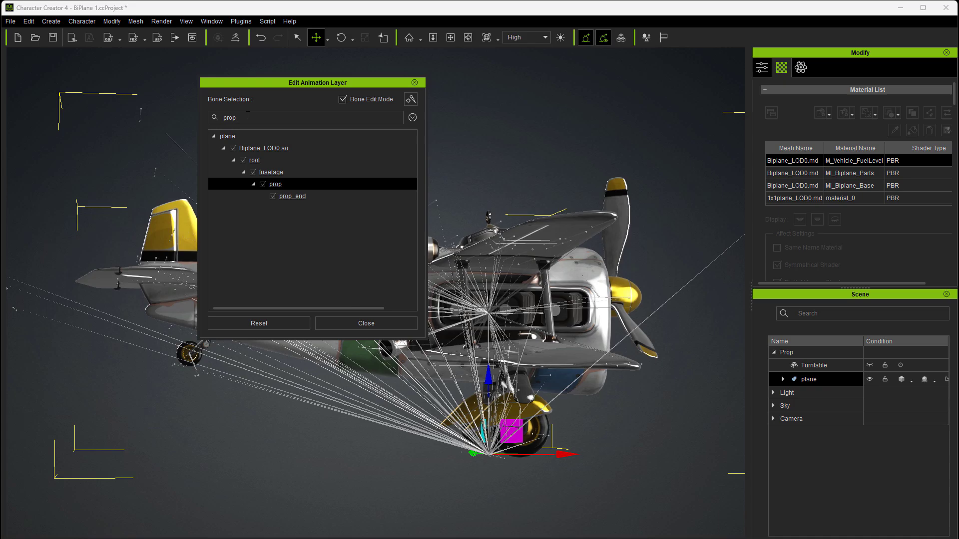
# Rotate the prop bone to spin the propeller, then close the bone editor.
pyautogui.click(276, 185)
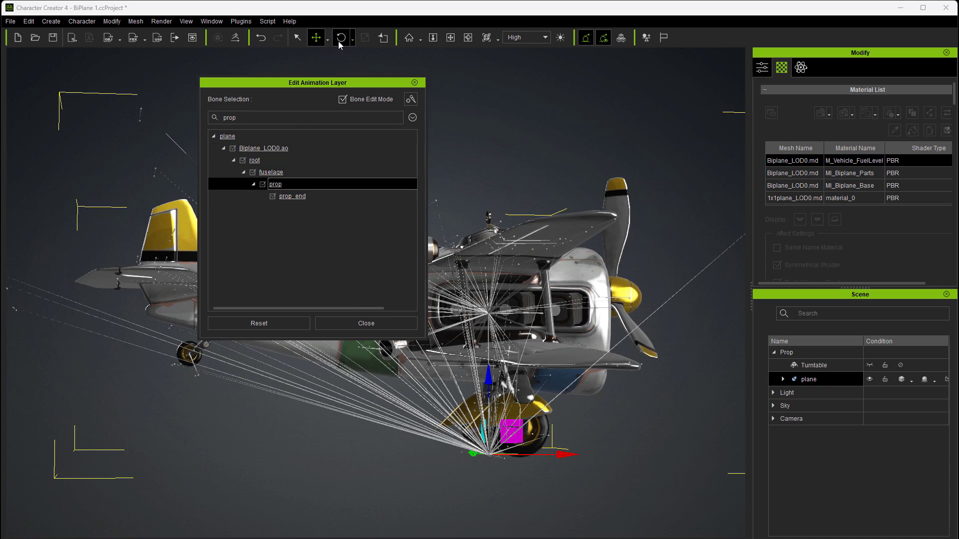
pyautogui.click(340, 40)
pyautogui.click(294, 196)
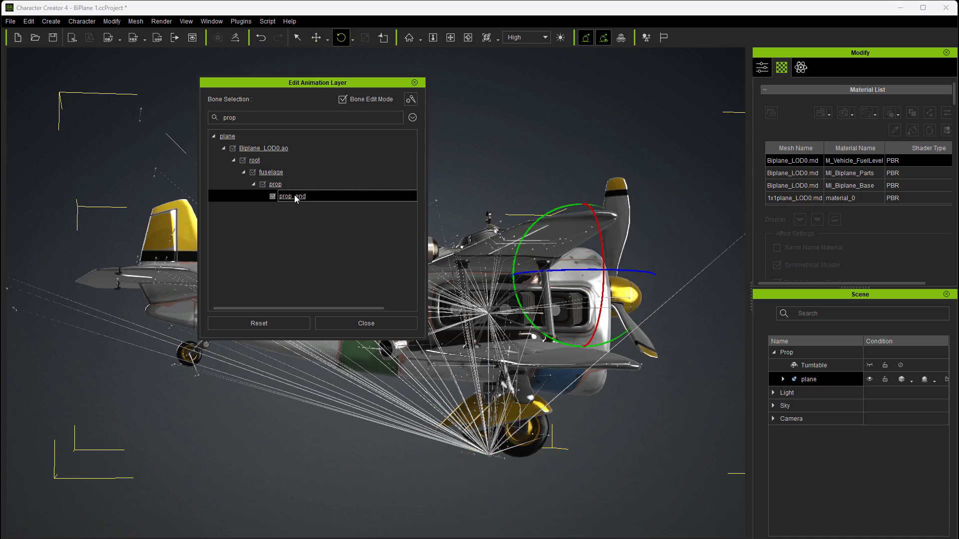
pyautogui.click(275, 185)
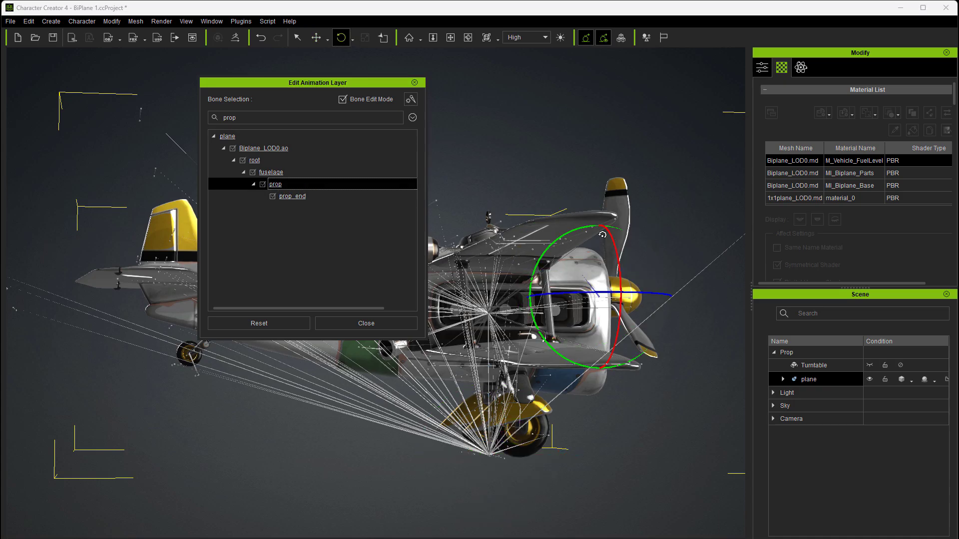
pyautogui.moveTo(603, 234); pyautogui.dragTo(375, 362)
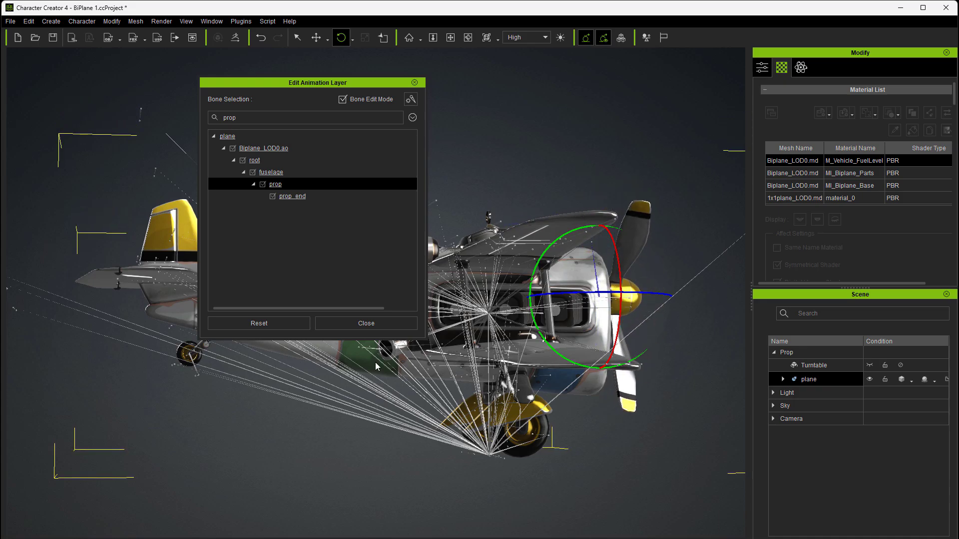
pyautogui.click(345, 323)
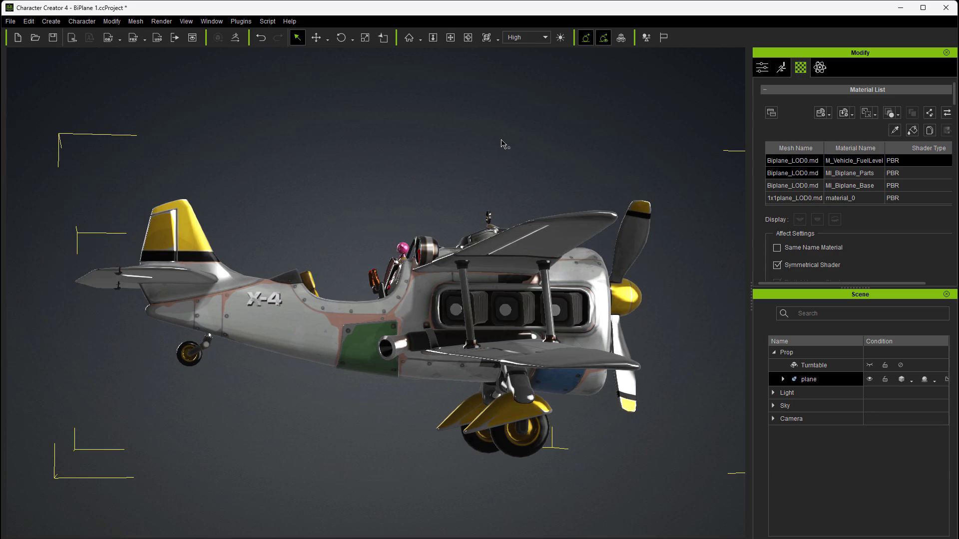
# Show the plane prop's settings on the Modify panel's first tab.
pyautogui.click(761, 70)
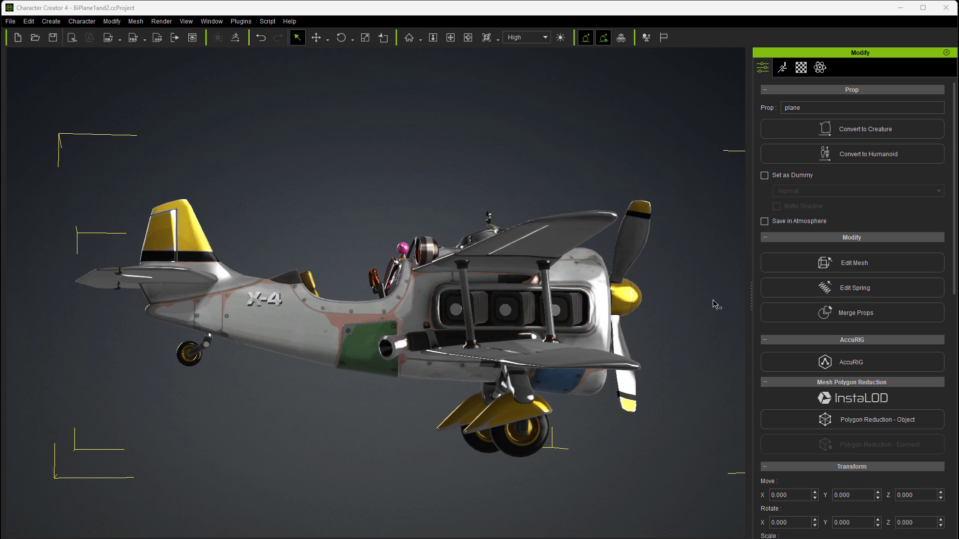
# Enter Edit Mesh in Element mode and orbit to the plane's front.
pyautogui.click(878, 259)
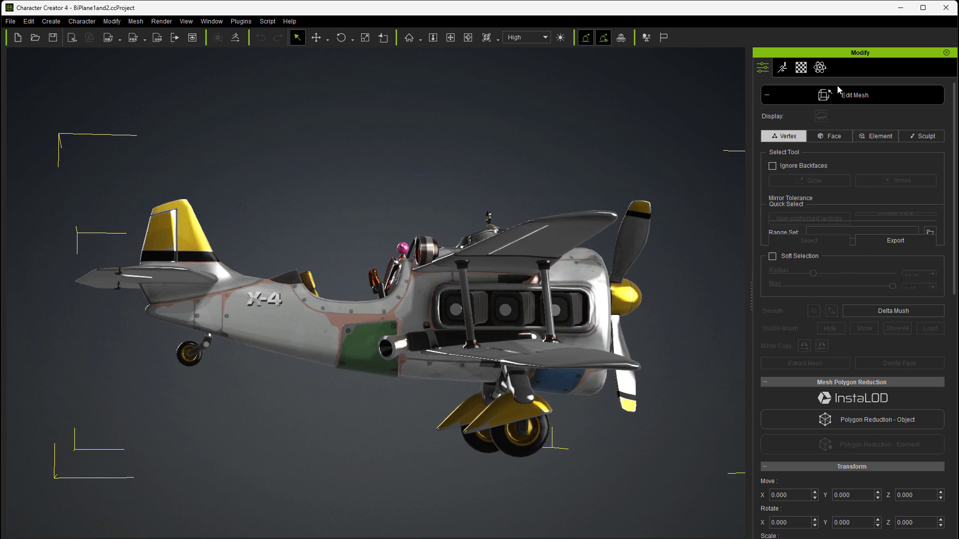
pyautogui.click(873, 136)
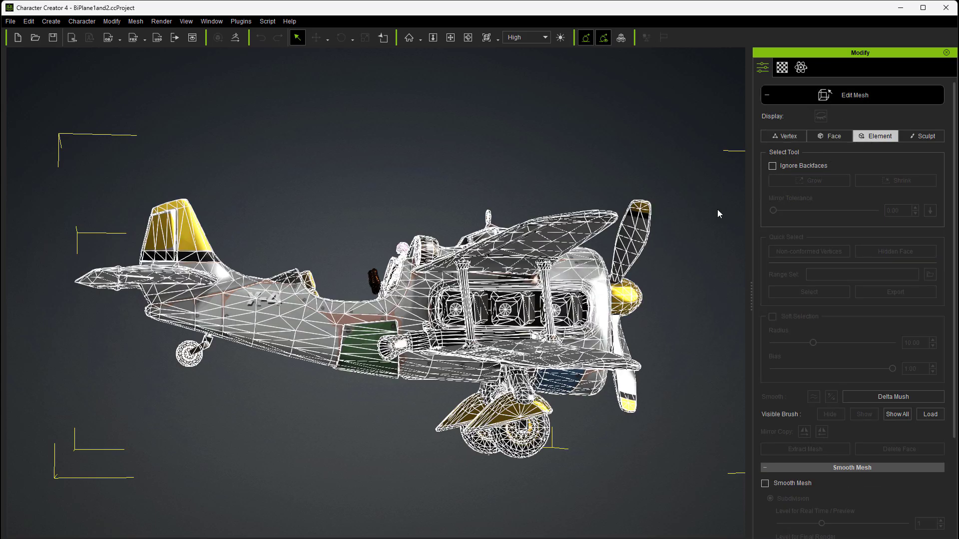
pyautogui.click(468, 37)
pyautogui.moveTo(456, 145); pyautogui.dragTo(190, 103)
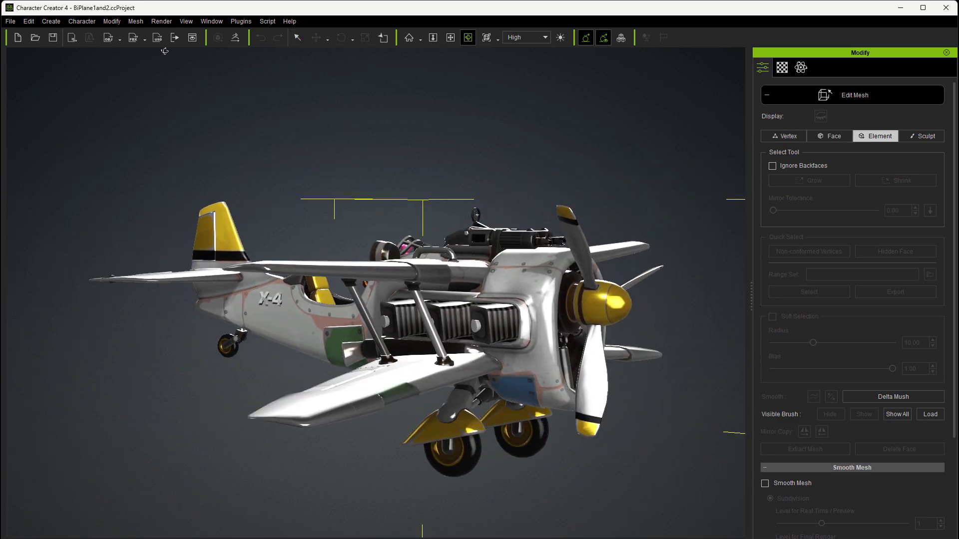
# Select the upper and lower propeller blades, recentre the view, and run Extract Mesh.
pyautogui.click(296, 38)
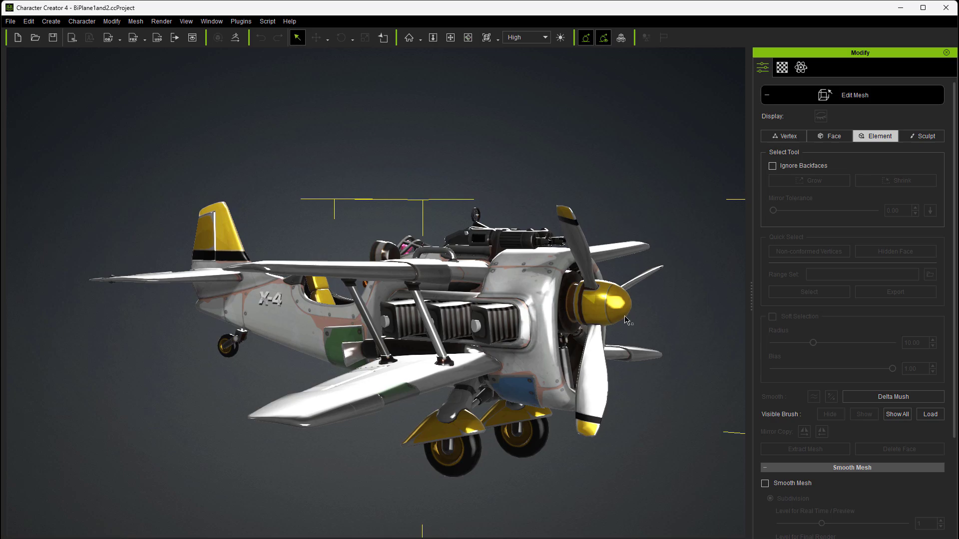
pyautogui.click(579, 233)
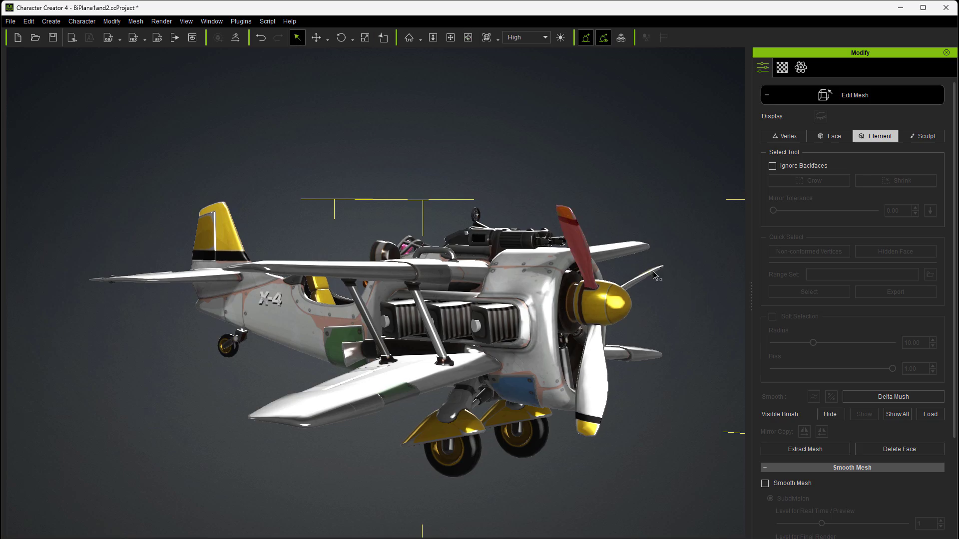
pyautogui.keyDown('ctrl'); pyautogui.click(594, 418); pyautogui.keyUp('ctrl')
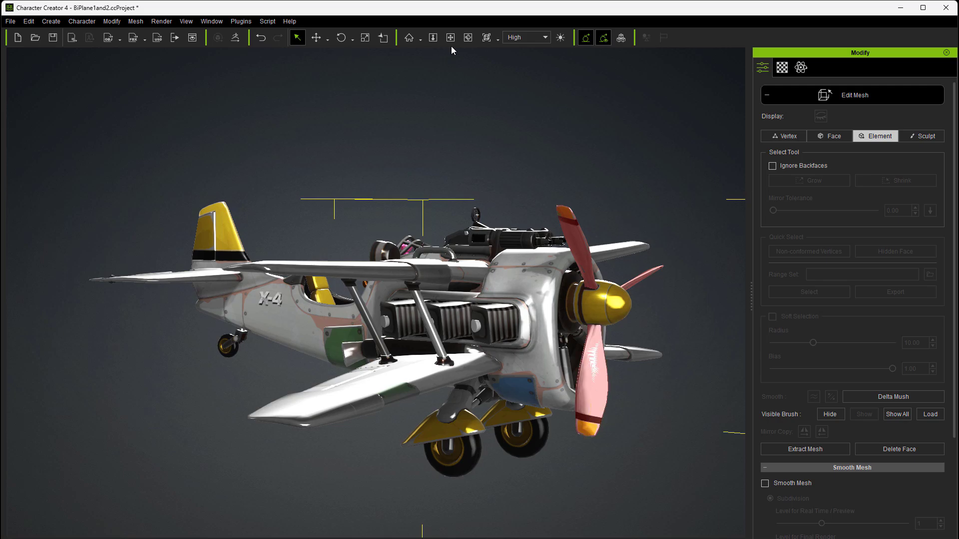
pyautogui.click(468, 38)
pyautogui.moveTo(465, 109); pyautogui.dragTo(316, 103)
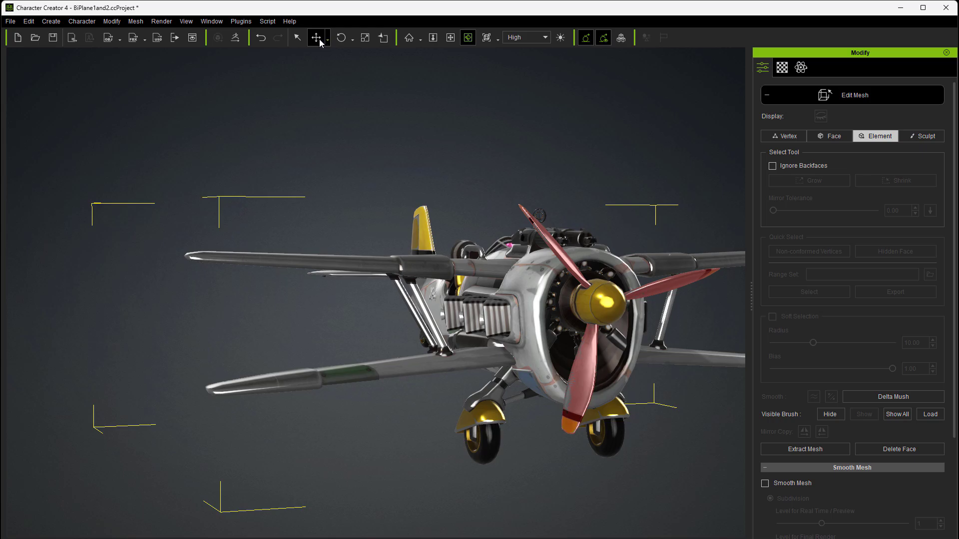
pyautogui.click(450, 38)
pyautogui.moveTo(385, 90); pyautogui.dragTo(291, 92)
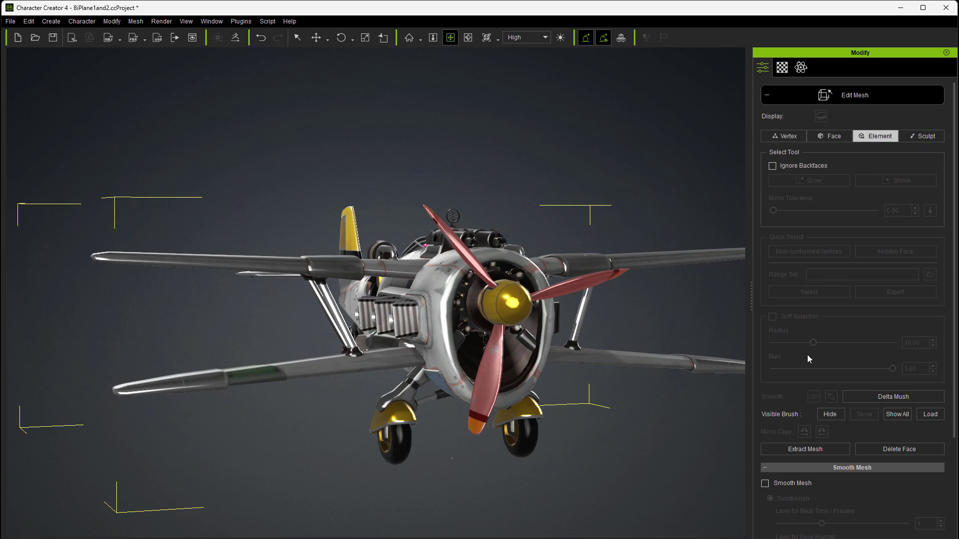
pyautogui.click(799, 450)
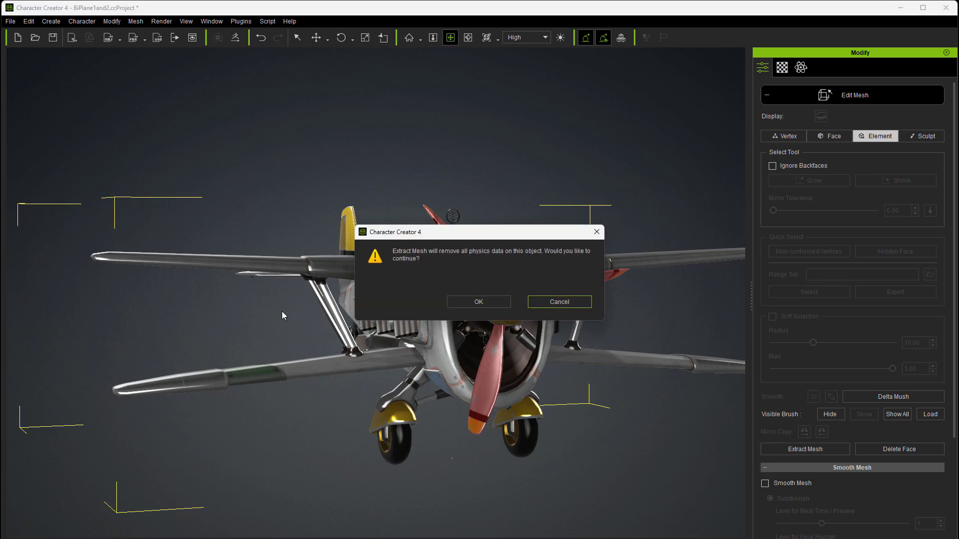
# Accept the physics warning, select Biplane_LOD0.mo_Extract, exit Edit Mesh and convert it to a sub-item.
pyautogui.click(501, 301)
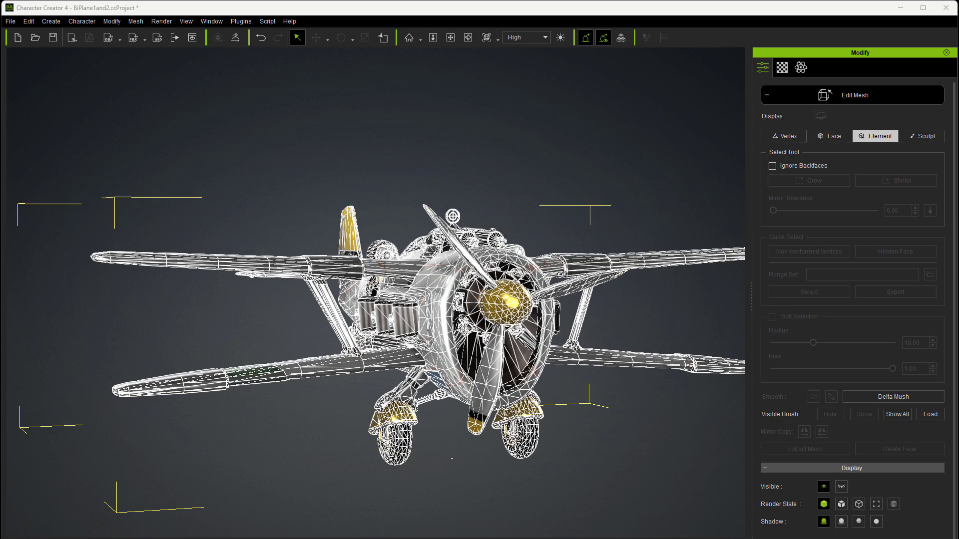
pyautogui.press('F3')
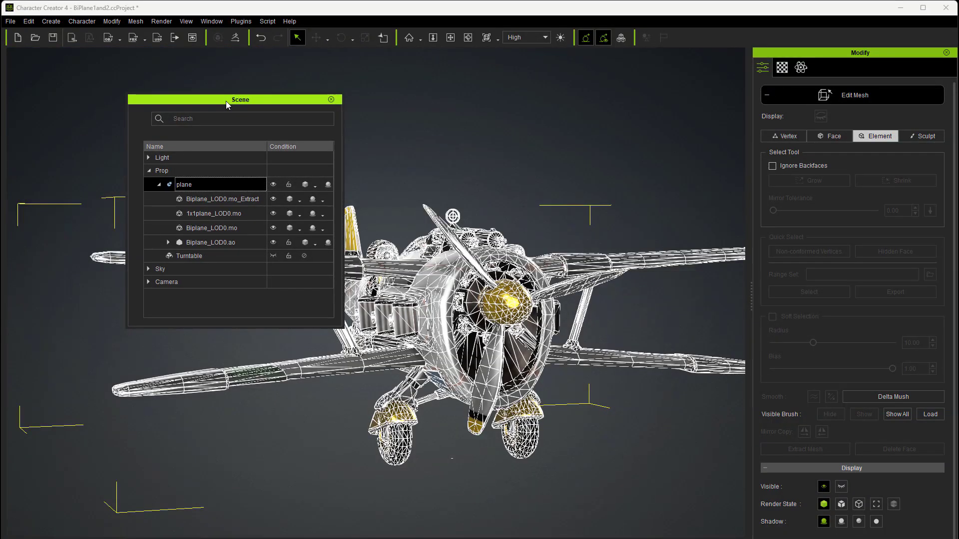
pyautogui.click(219, 199)
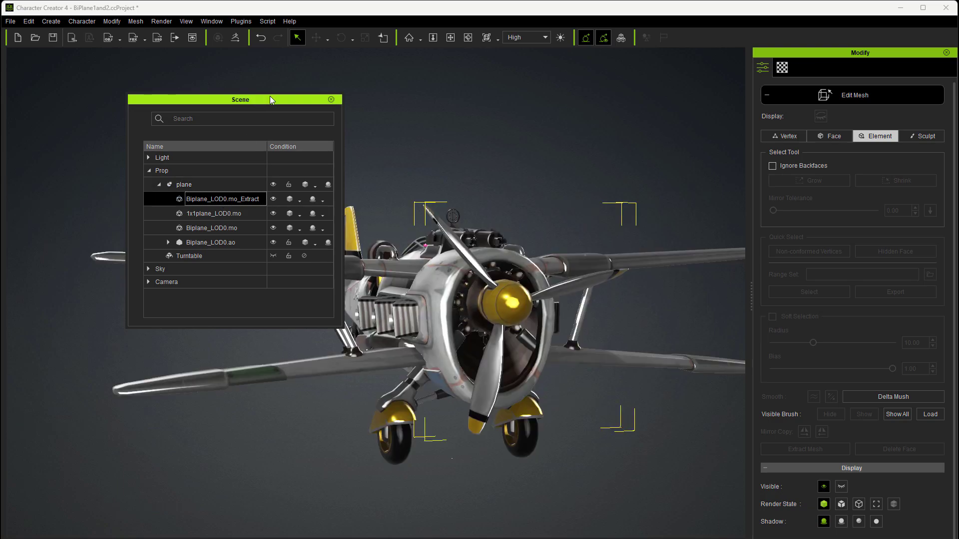
pyautogui.moveTo(269, 96); pyautogui.dragTo(185, 96)
pyautogui.press('F3')
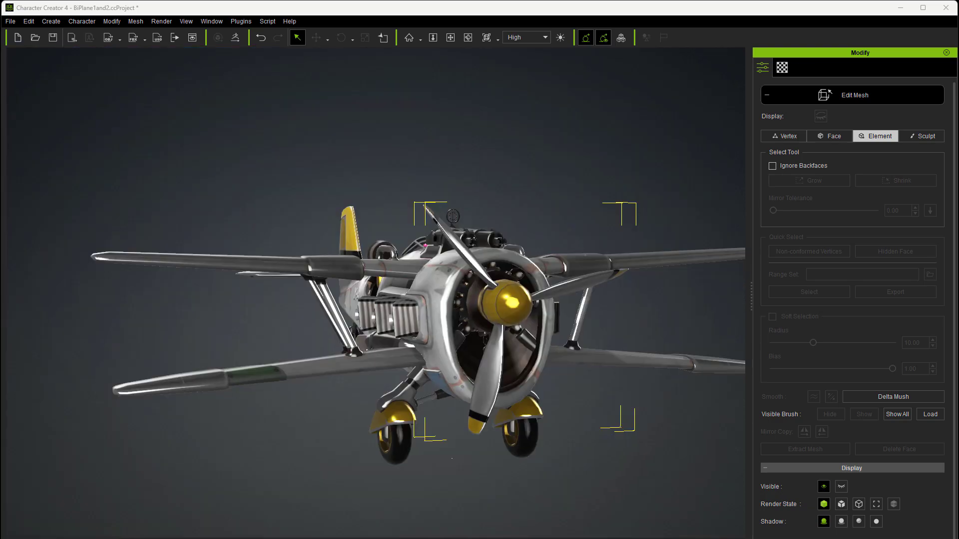
pyautogui.click(844, 93)
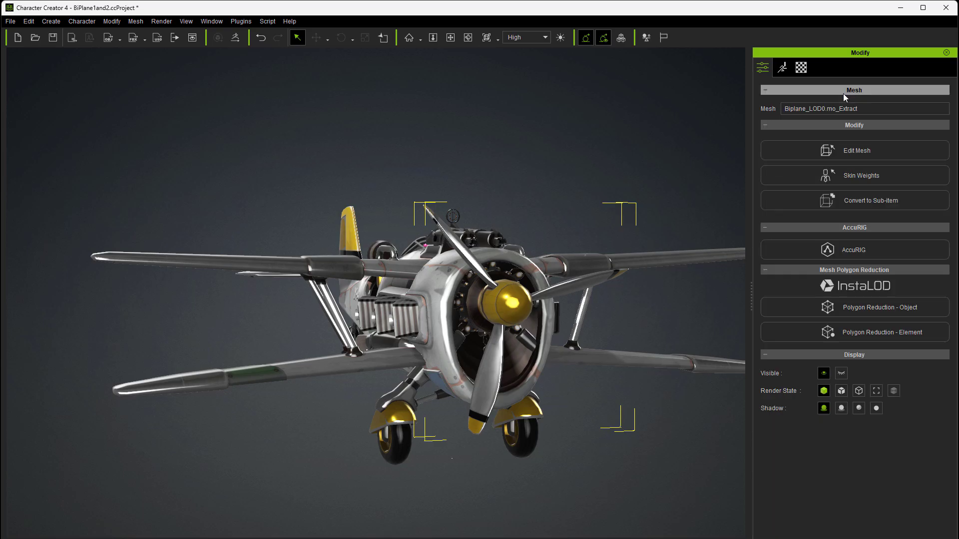
pyautogui.click(882, 200)
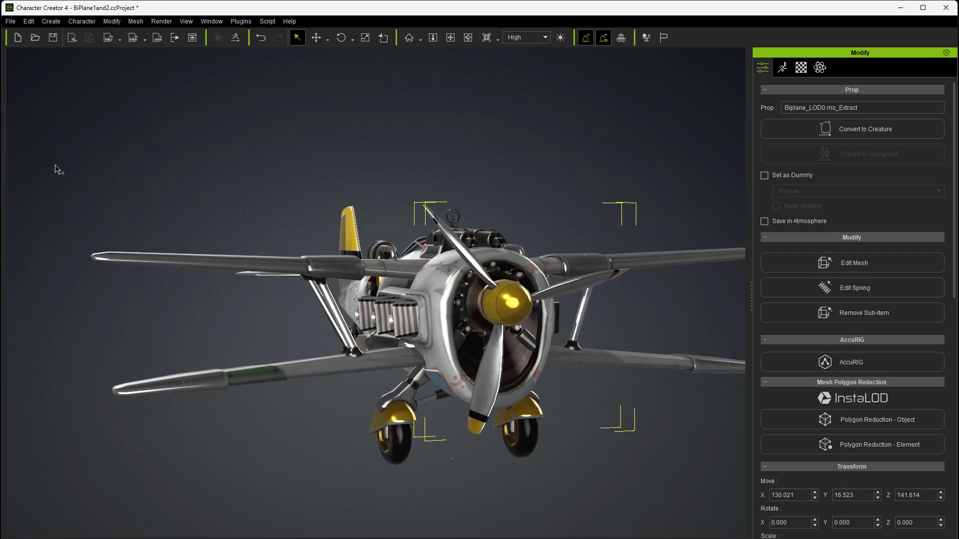
# Test-spin the extracted propeller hub about X, undo it, and reopen the project without saving.
pyautogui.click(341, 38)
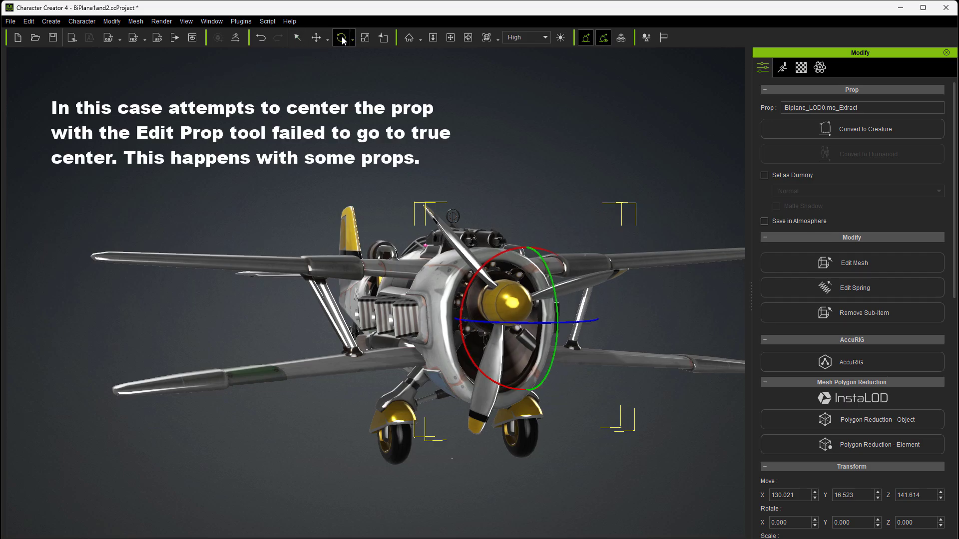
pyautogui.moveTo(474, 362); pyautogui.dragTo(553, 428)
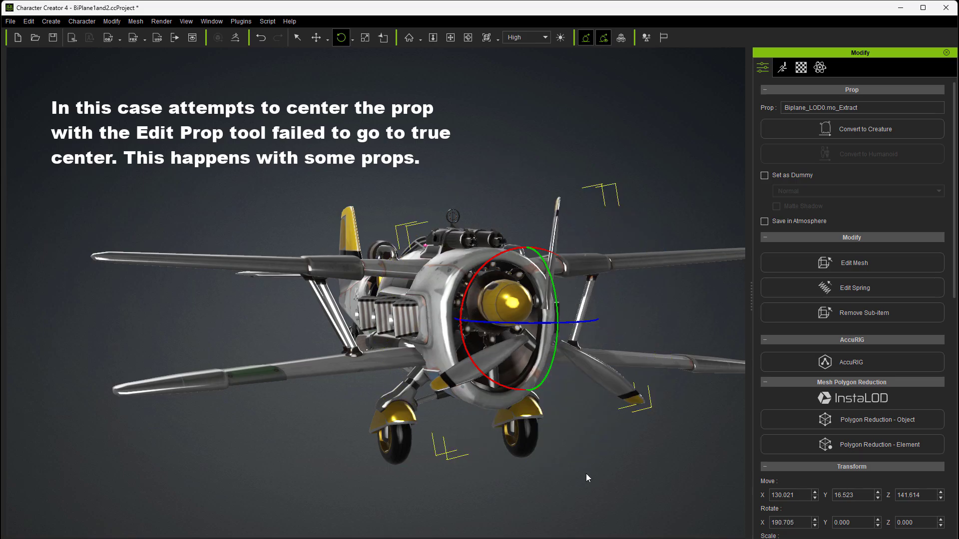
pyautogui.hotkey('ctrl', 'z')
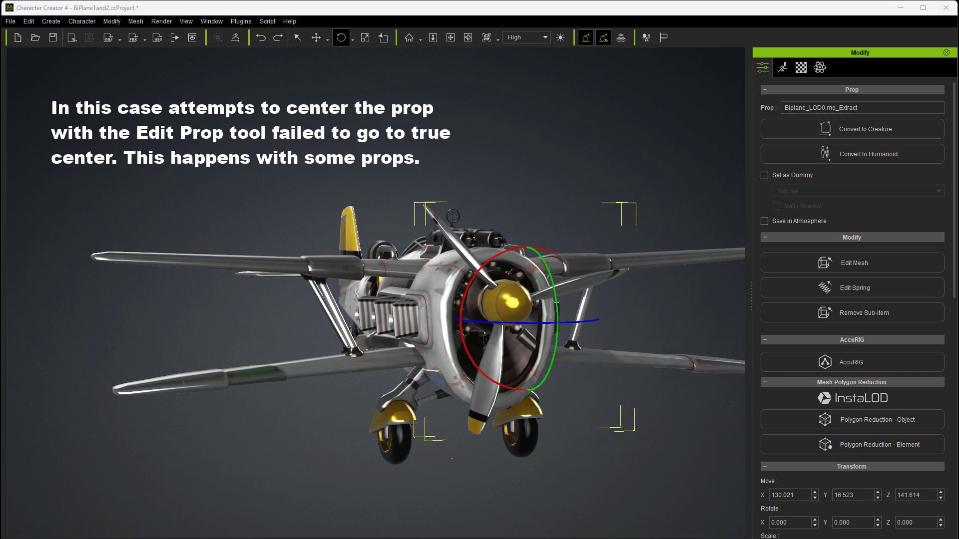
pyautogui.click(484, 298)
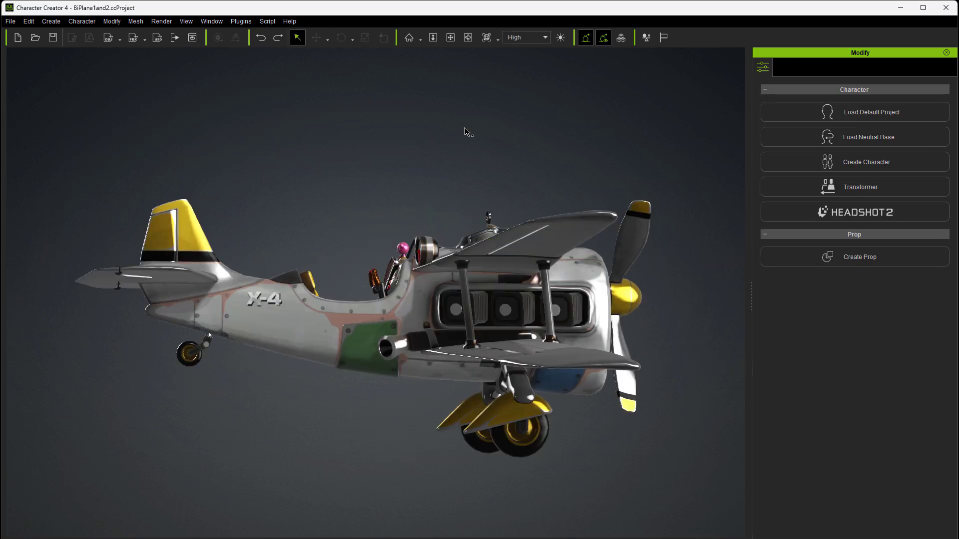
pyautogui.click(467, 38)
# Select the biplane, pick the yellow nose cone in Element mode, and extract it, accepting the warning.
pyautogui.moveTo(439, 144); pyautogui.dragTo(169, 155)
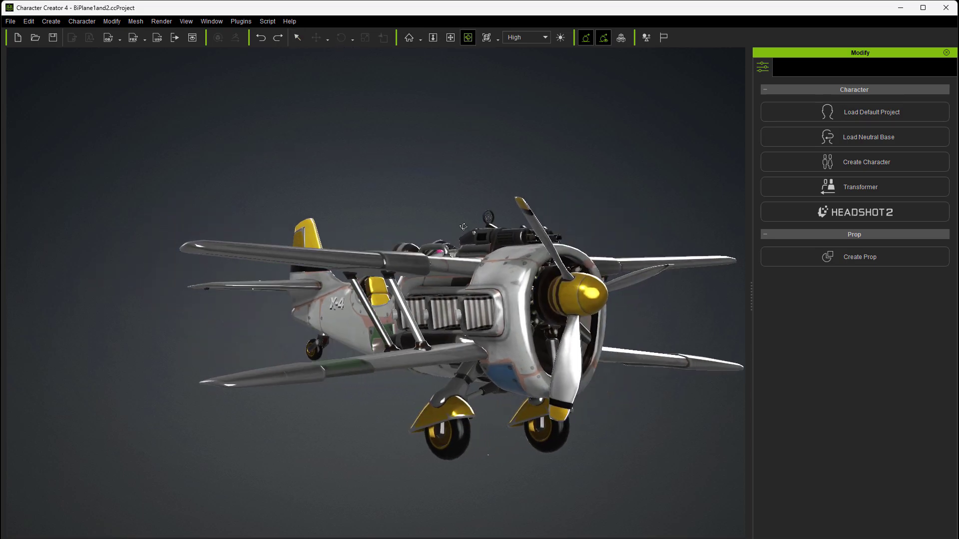
pyautogui.click(298, 39)
pyautogui.click(566, 288)
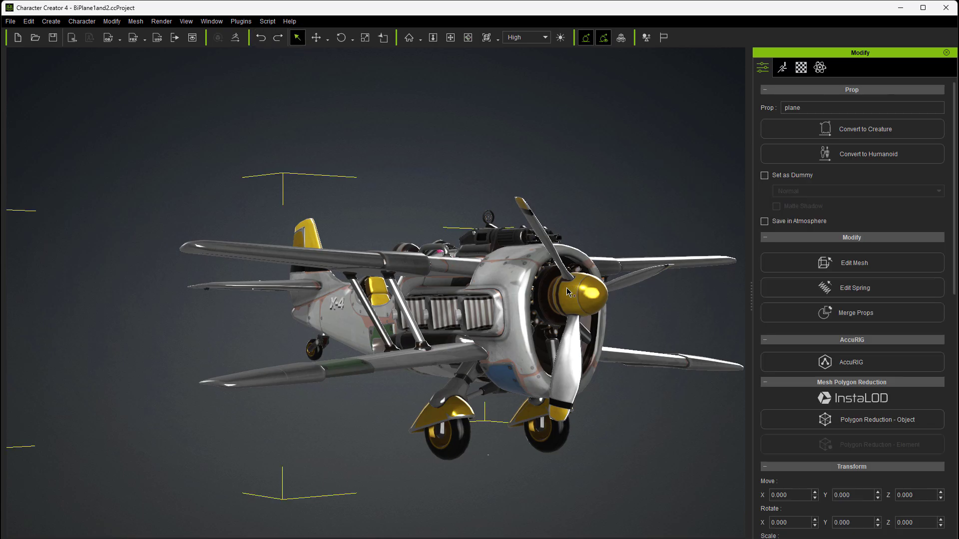
pyautogui.click(853, 265)
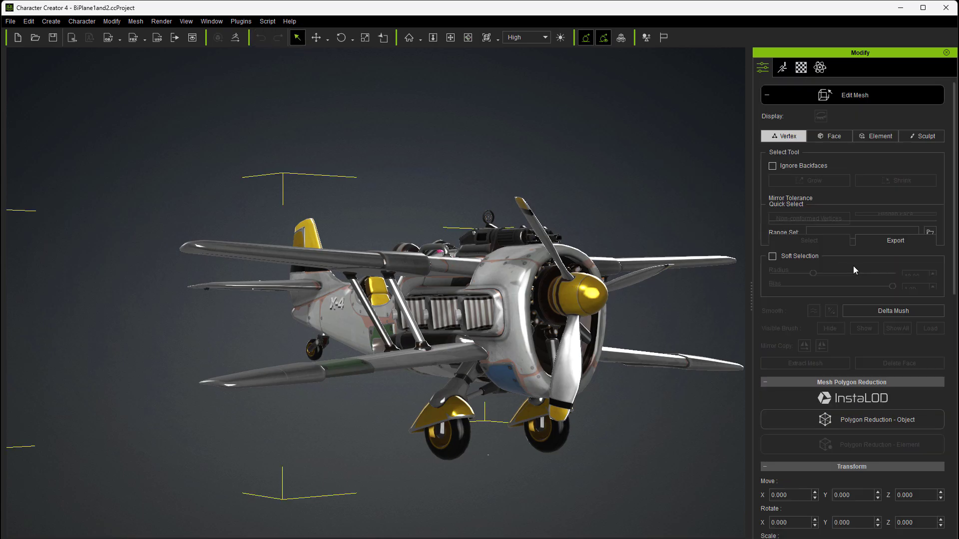
pyautogui.click(880, 136)
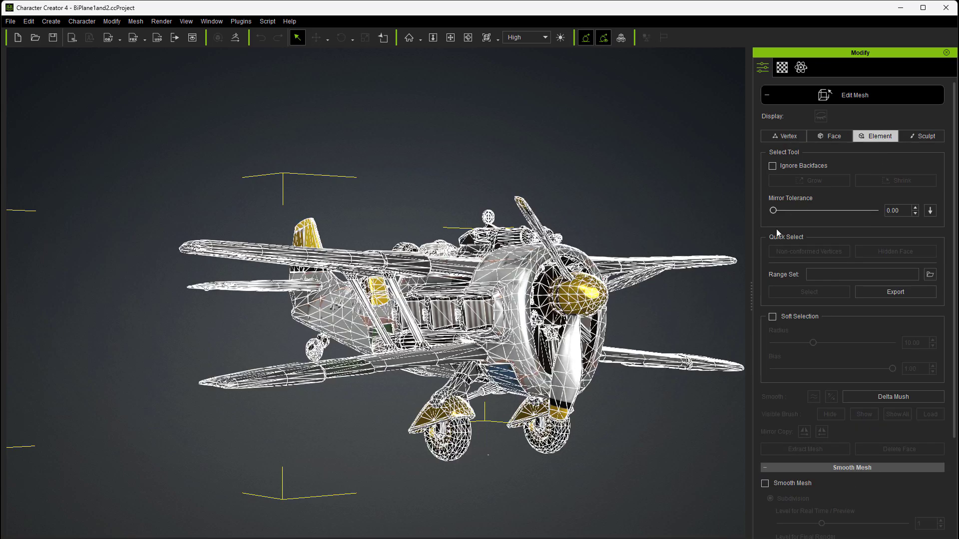
pyautogui.click(593, 302)
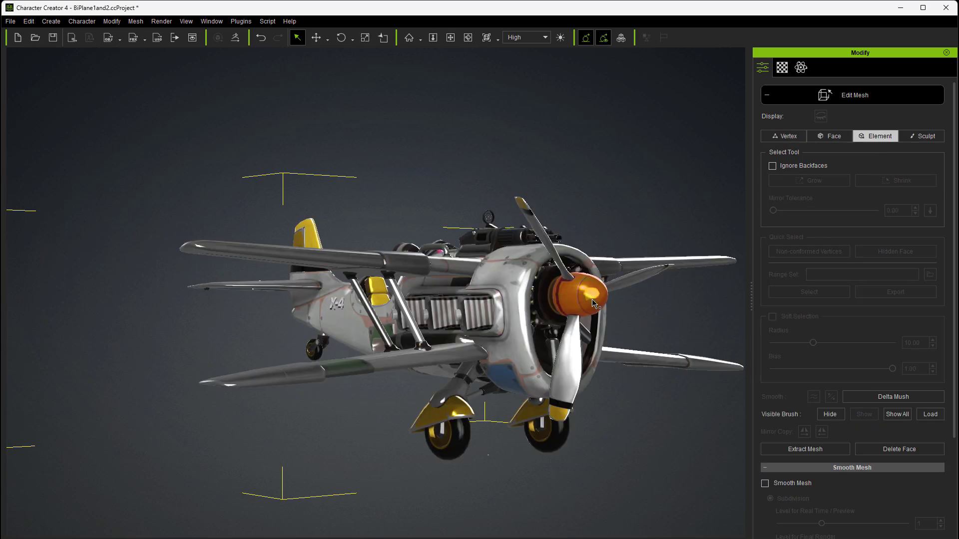
pyautogui.click(816, 450)
pyautogui.click(481, 304)
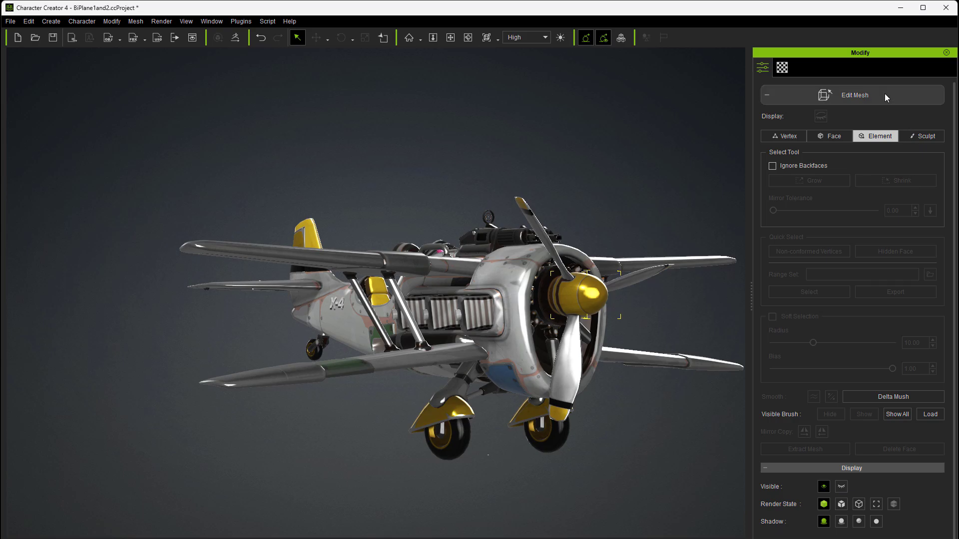
# Exit Edit Mesh, convert the nose cone to a sub-item, and test-spin it about X.
pyautogui.click(865, 136)
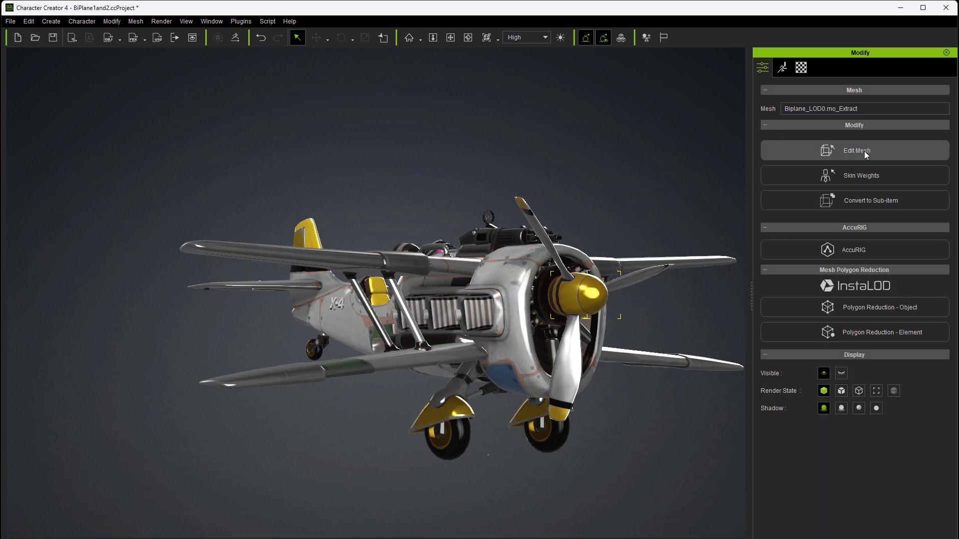
pyautogui.click(844, 202)
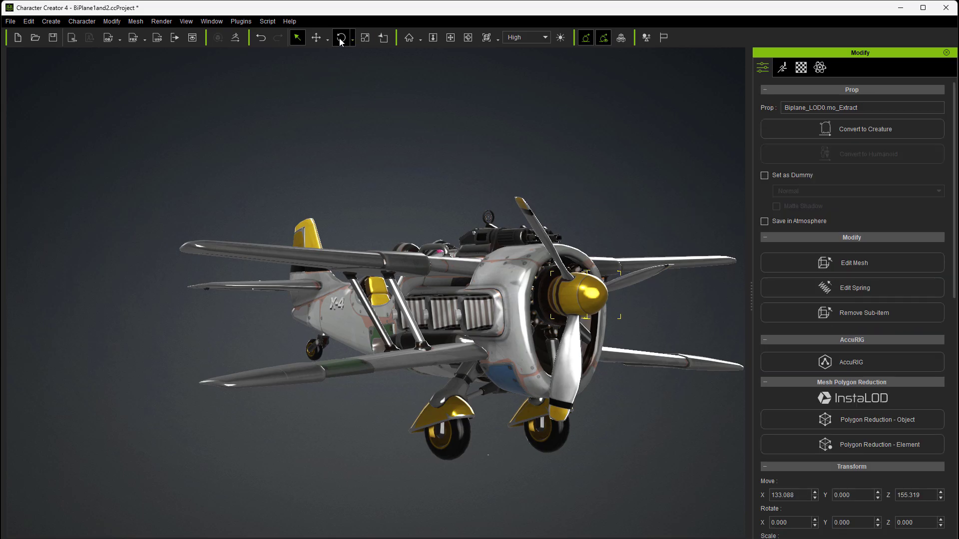
pyautogui.click(341, 38)
pyautogui.moveTo(548, 332); pyautogui.dragTo(490, 282)
pyautogui.moveTo(455, 158); pyautogui.dragTo(454, 117)
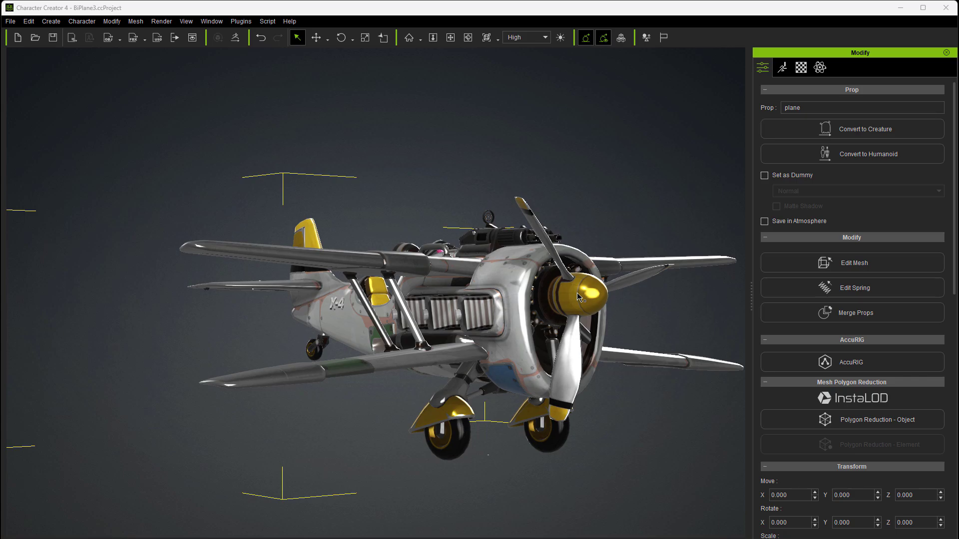
# Select the right and lower propeller blades in Element mode and extract them, accepting the physics warning.
pyautogui.click(817, 263)
pyautogui.click(882, 136)
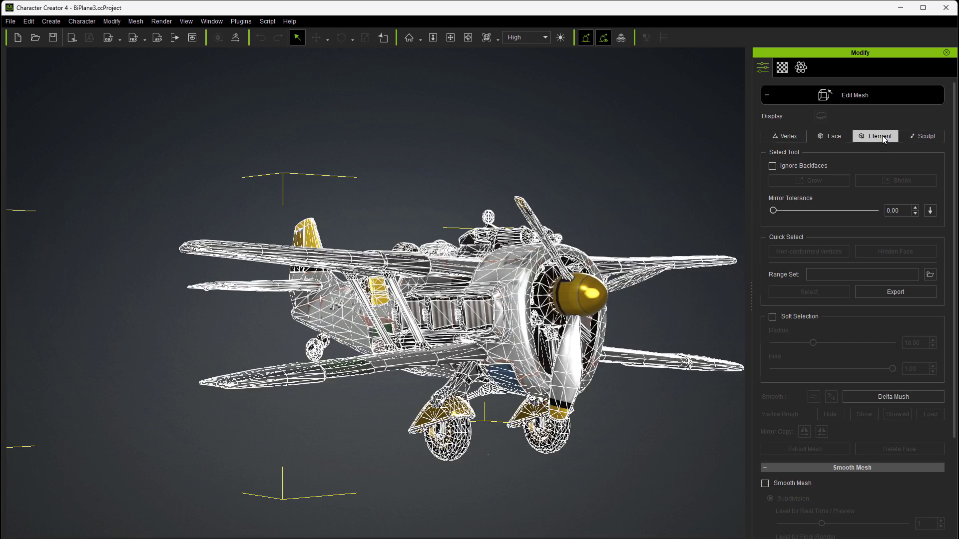
pyautogui.click(639, 279)
pyautogui.keyDown('ctrl'); pyautogui.click(570, 379); pyautogui.keyUp('ctrl')
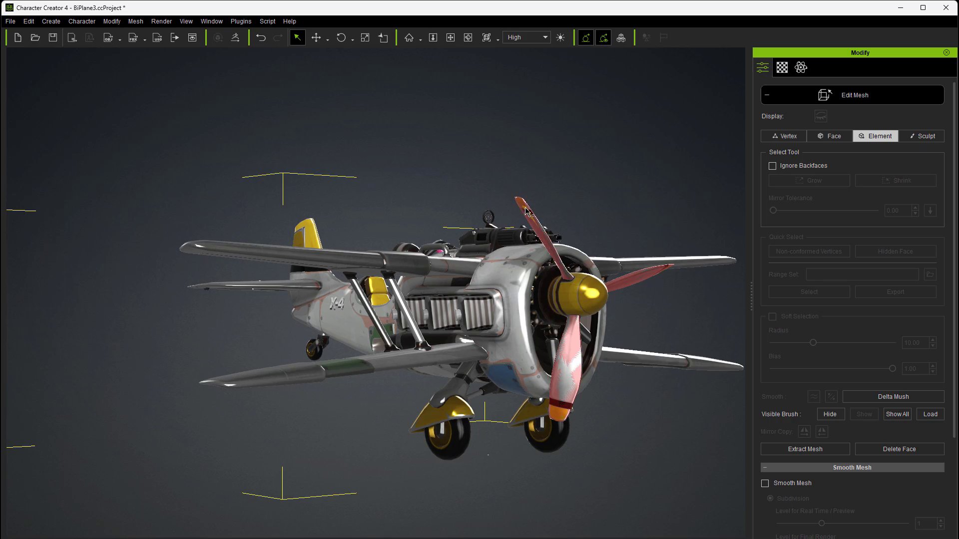
pyautogui.click(813, 449)
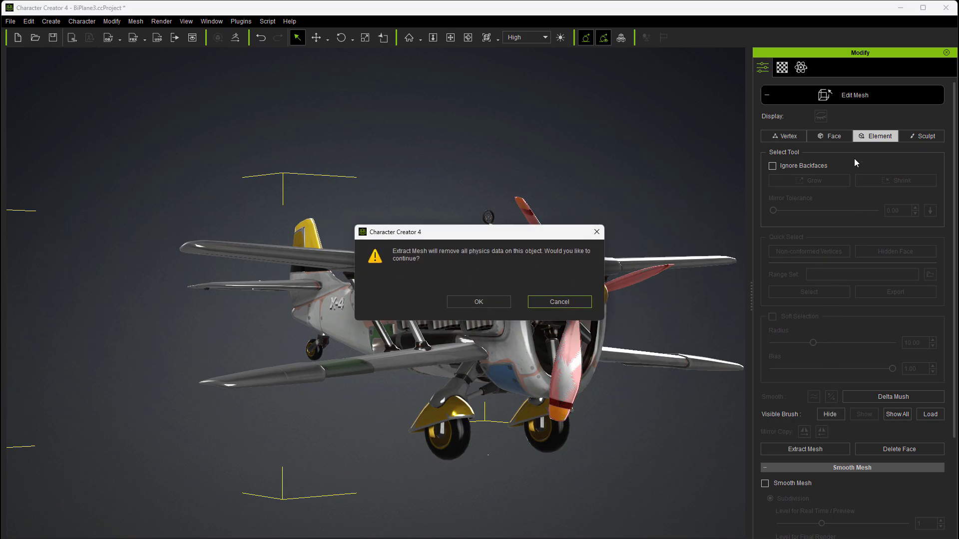
pyautogui.click(477, 303)
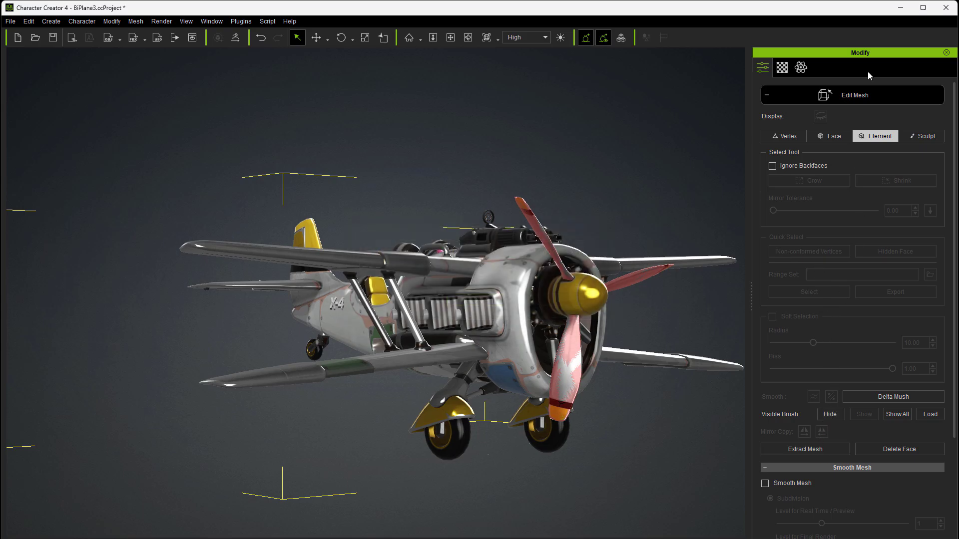
# Exit mesh editing and convert Biplane_LOD0.mo_Extract_0 into a prop sub-item.
pyautogui.click(843, 97)
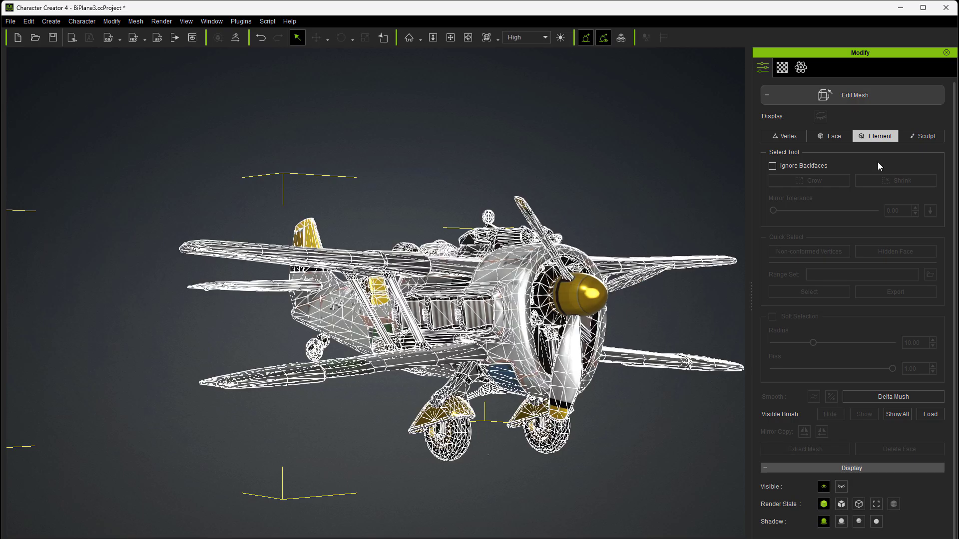
pyautogui.press('Escape')
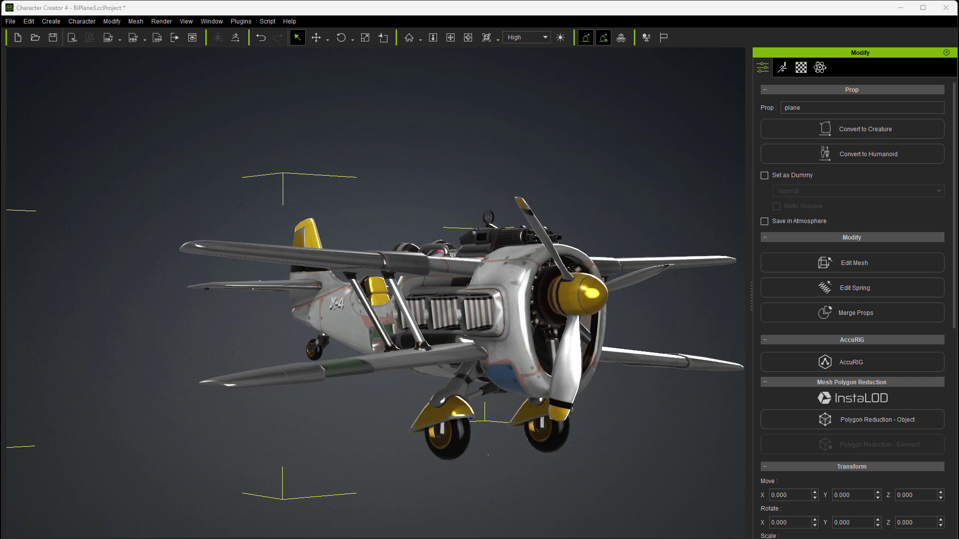
pyautogui.click(590, 299)
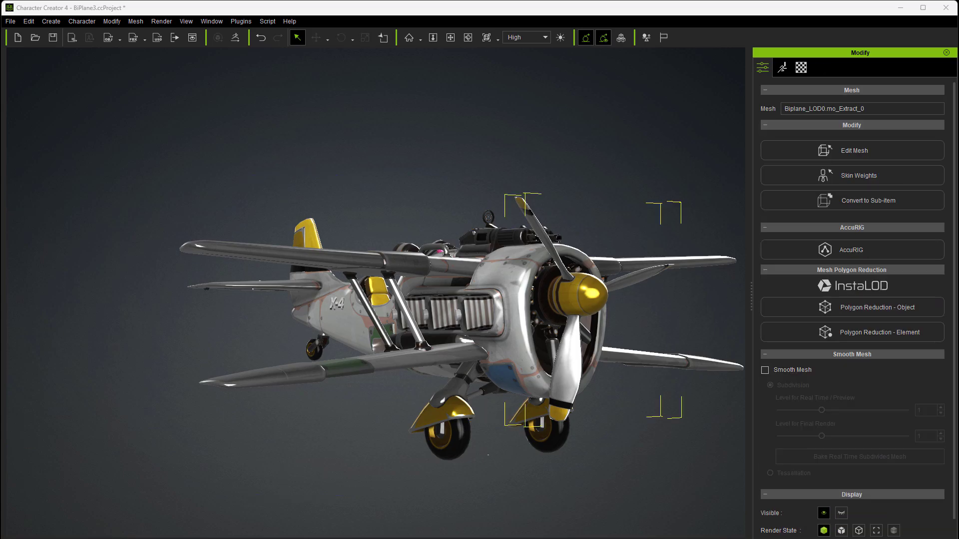
pyautogui.click(817, 202)
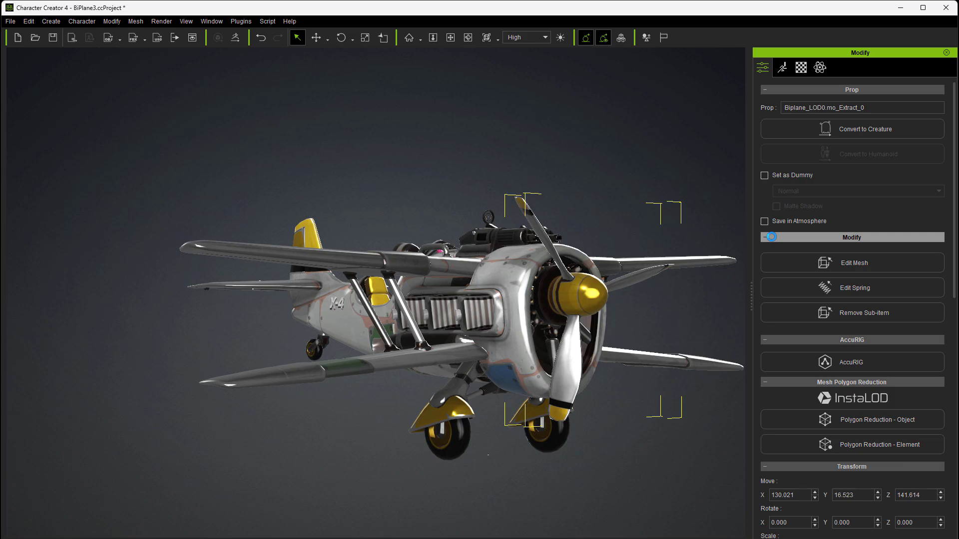
# Detach the propeller blades from the plane and make the nose cone their parent.
pyautogui.scroll(-8, 852, 385)
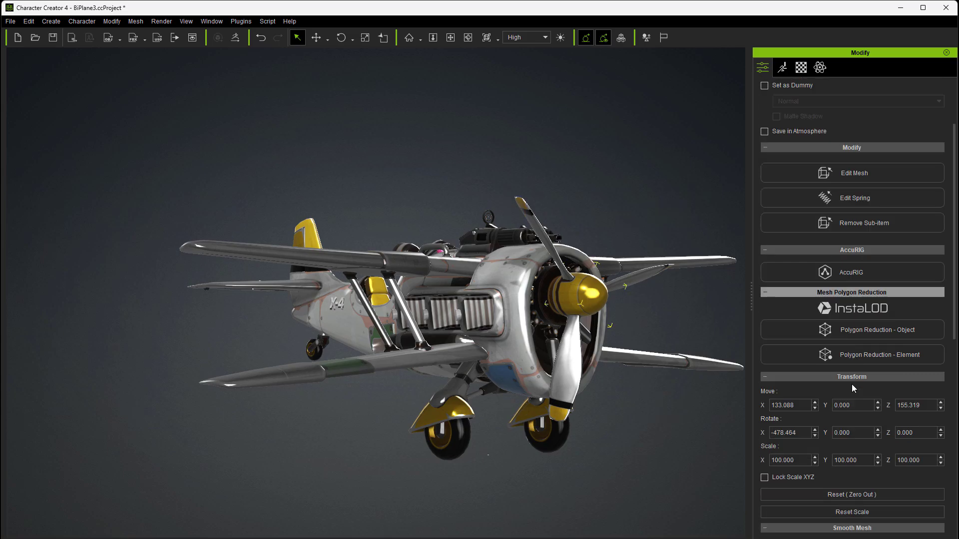
pyautogui.scroll(-3, 840, 429)
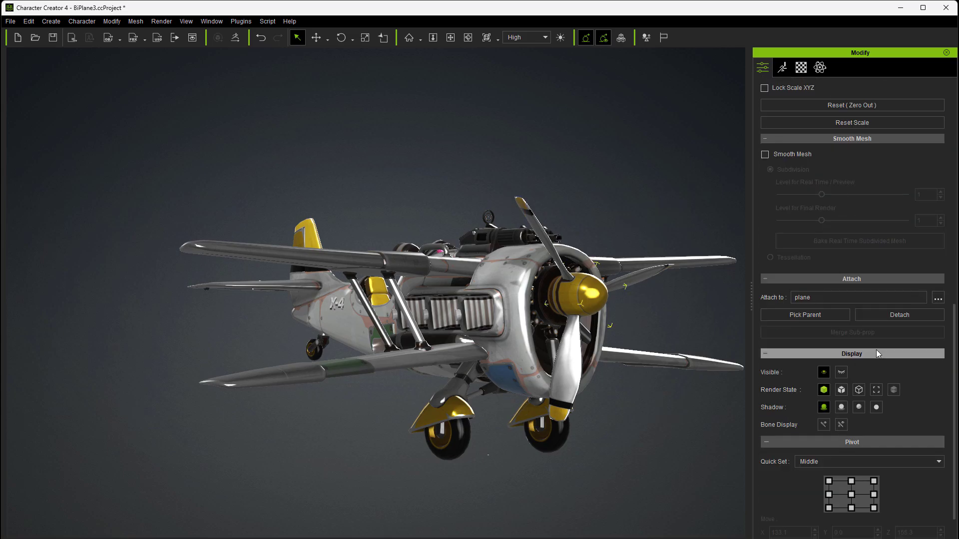
pyautogui.click(585, 352)
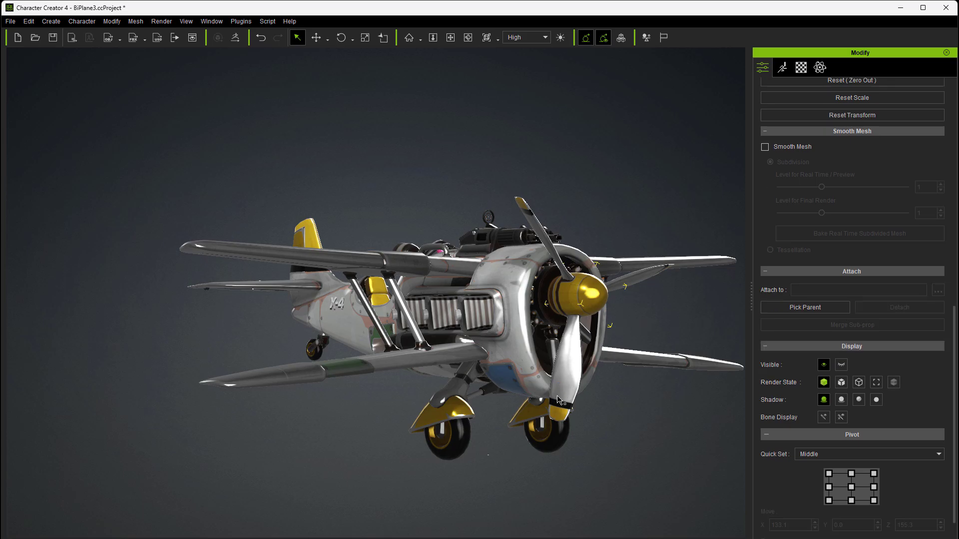
pyautogui.click(564, 399)
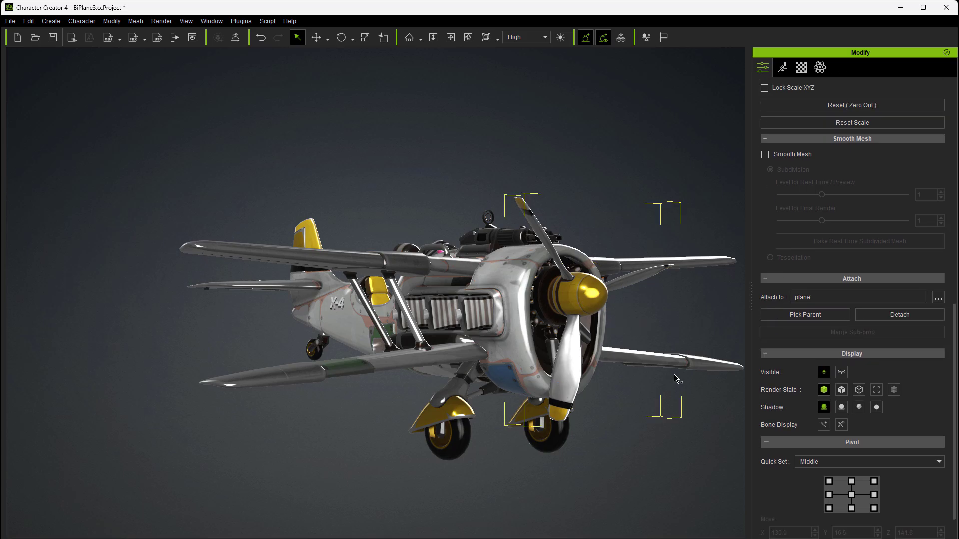
pyautogui.click(904, 315)
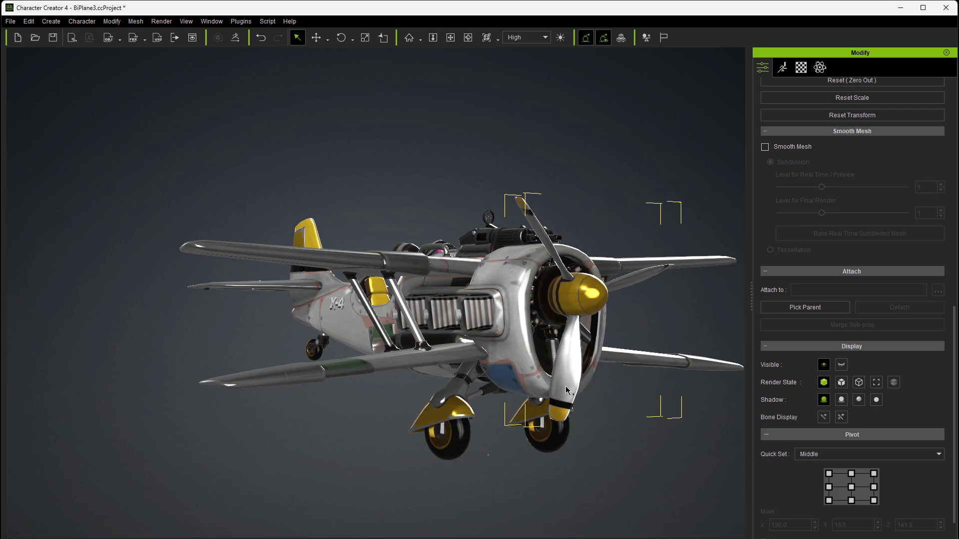
pyautogui.click(797, 308)
pyautogui.click(592, 346)
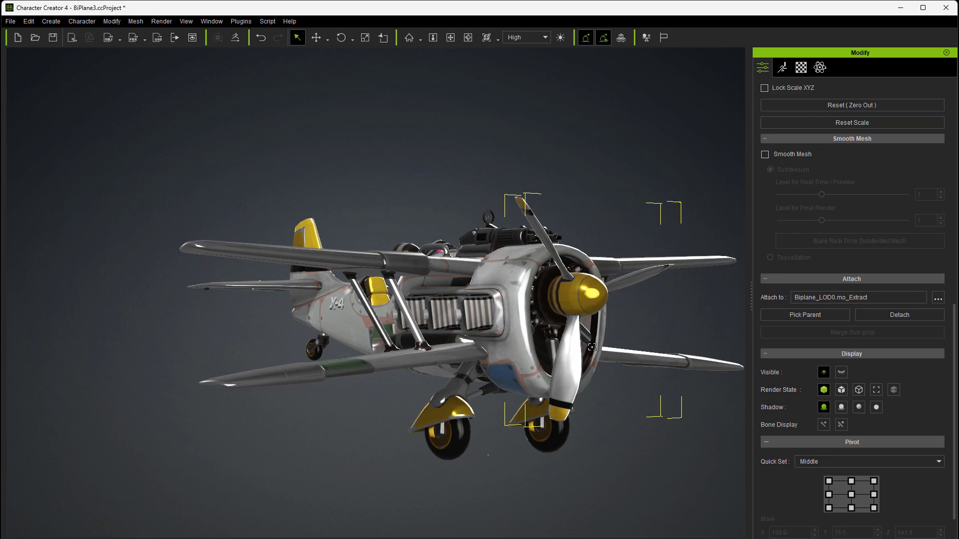
# Make the plane the parent of the propeller spinner via Pick Parent.
pyautogui.click(593, 299)
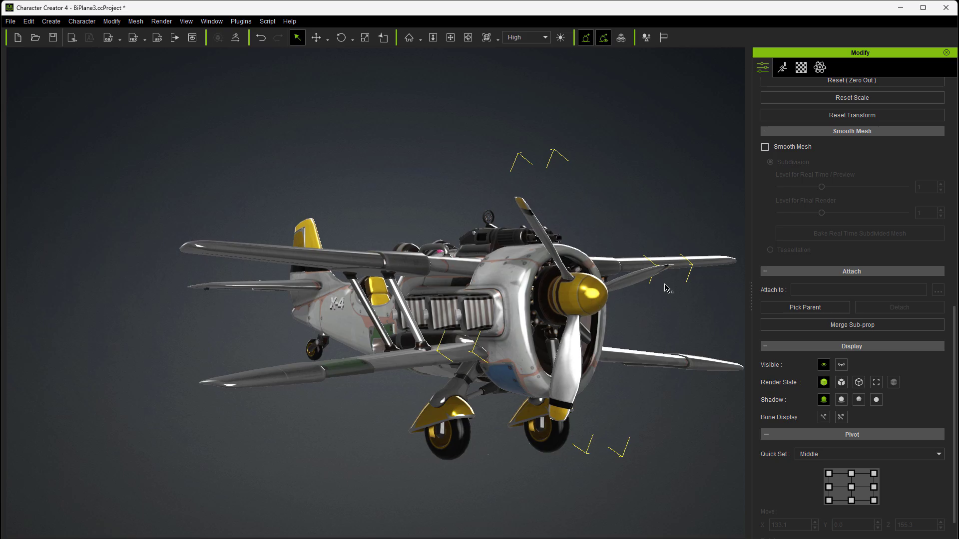
pyautogui.click(805, 307)
pyautogui.click(504, 403)
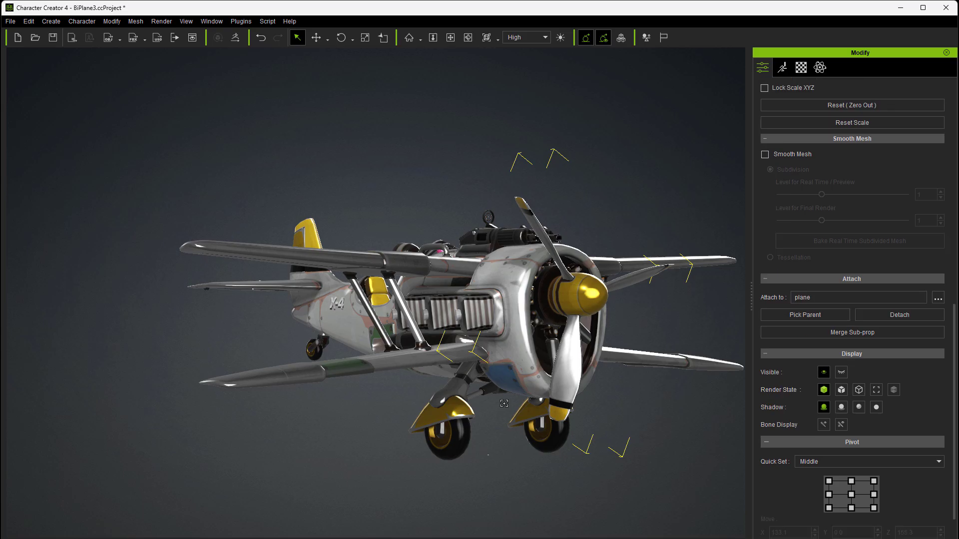
pyautogui.click(341, 38)
# Spin the propeller around its axis with the rotate ring, then orbit the view around the biplane.
pyautogui.moveTo(569, 356); pyautogui.dragTo(664, 408)
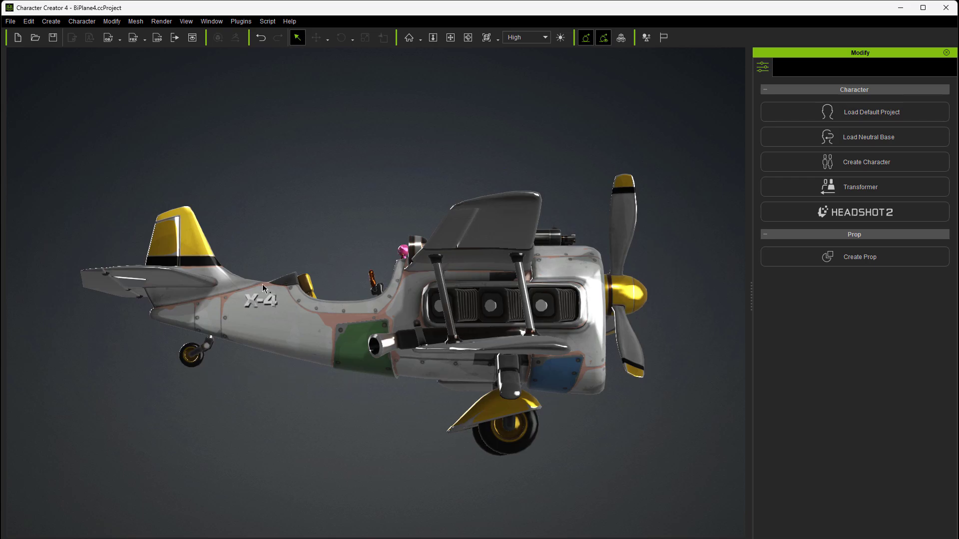
pyautogui.click(468, 38)
pyautogui.moveTo(422, 114); pyautogui.dragTo(316, 122)
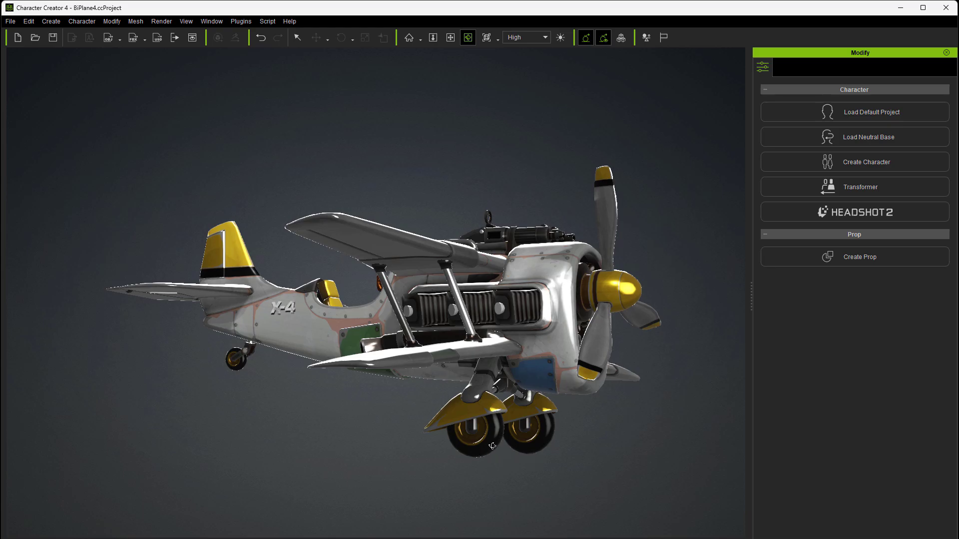
# In Element mode, extract the left and right main wheels into their own mesh, Biplane_LOD0.mo_Extract_1.
pyautogui.click(297, 38)
pyautogui.click(541, 329)
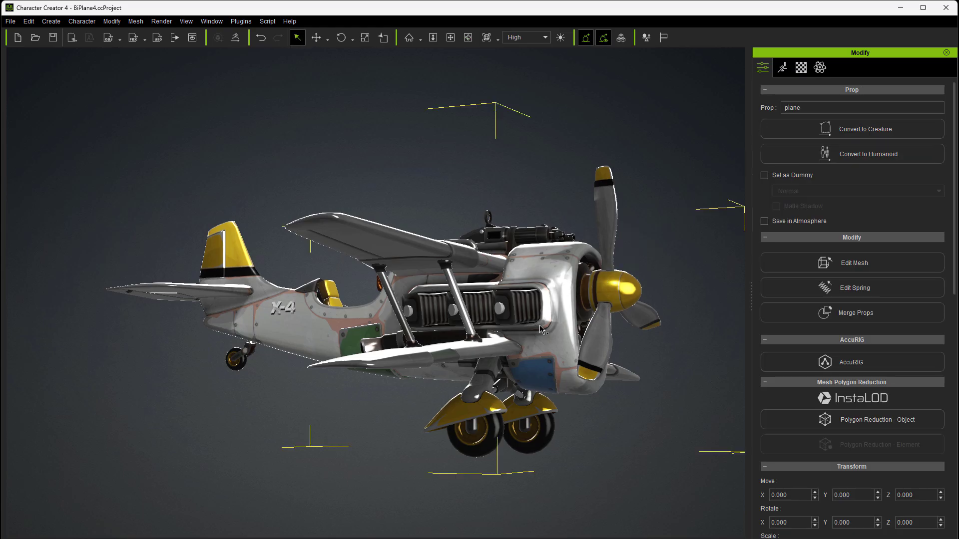
pyautogui.click(849, 263)
pyautogui.click(880, 137)
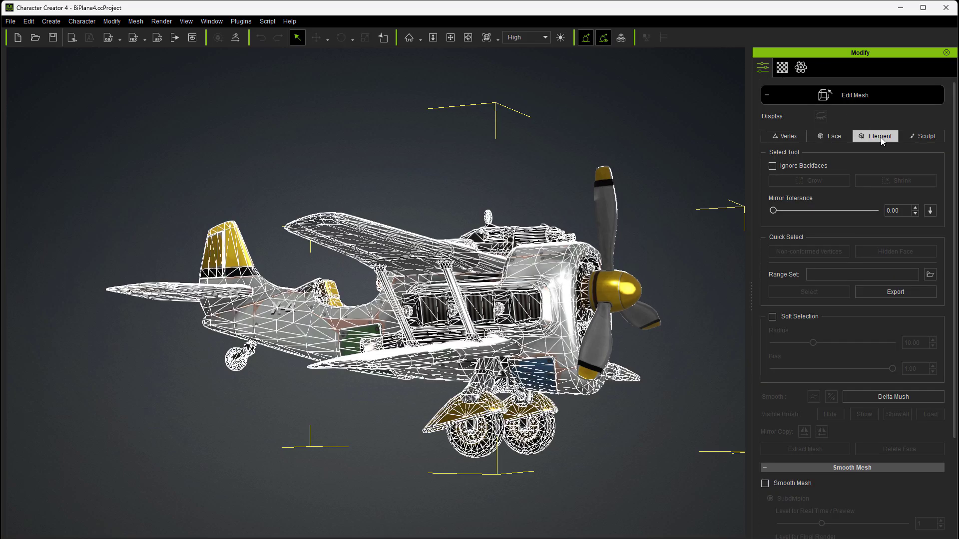
pyautogui.click(485, 452)
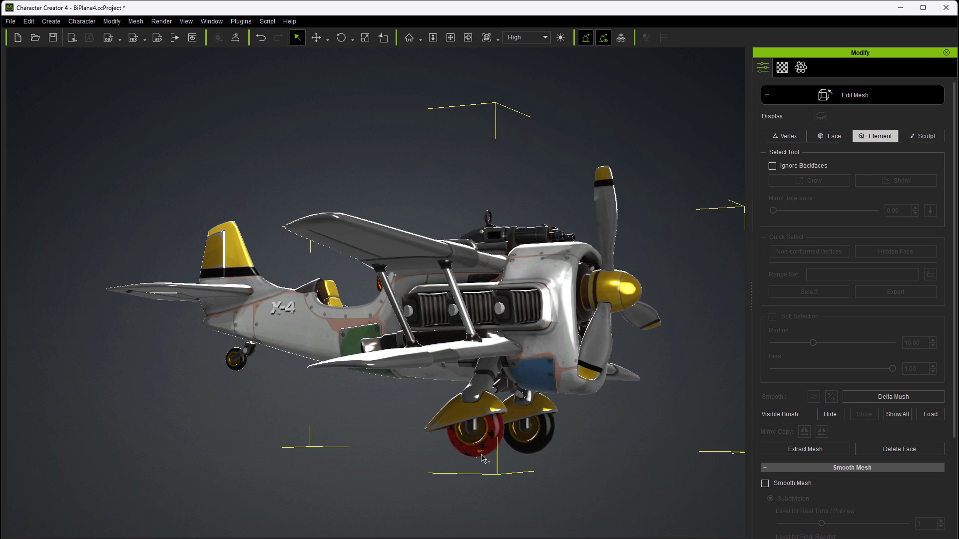
pyautogui.keyDown('ctrl'); pyautogui.click(532, 449); pyautogui.keyUp('ctrl')
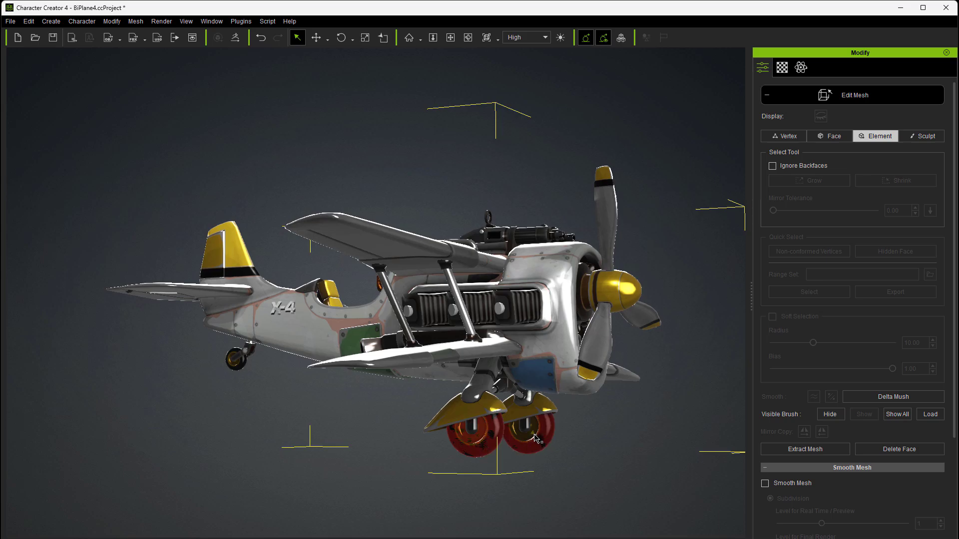
pyautogui.click(799, 449)
pyautogui.click(499, 302)
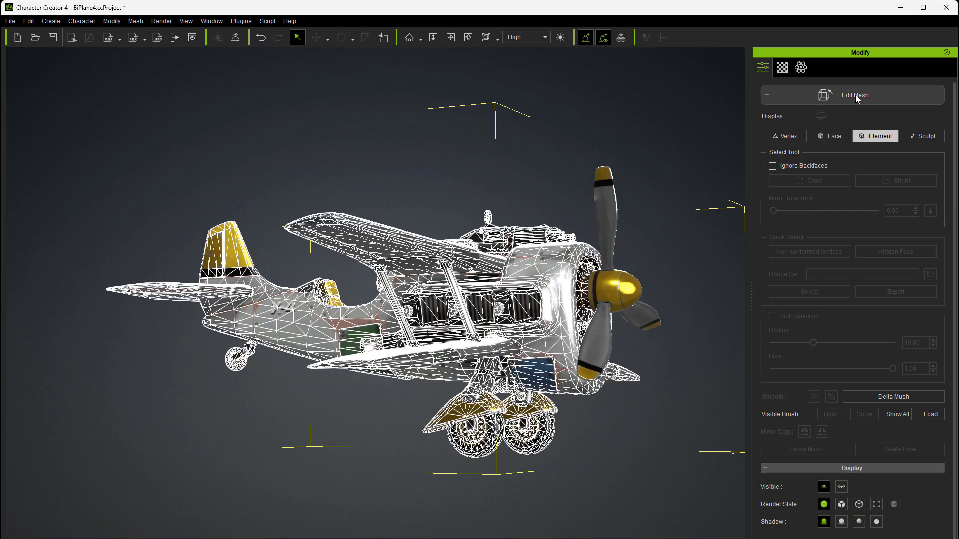
pyautogui.click(854, 95)
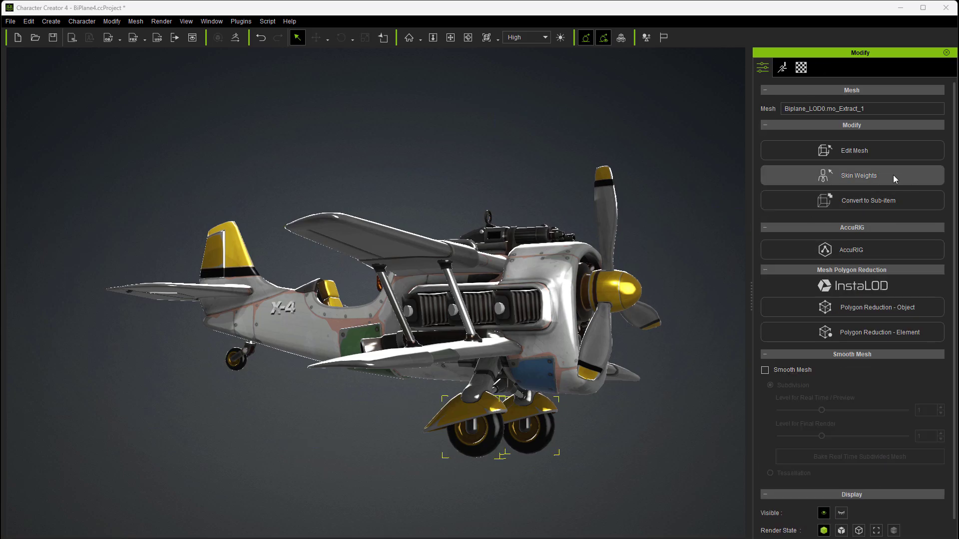
# Convert Biplane_LOD0.mo_Extract_1 to a sub-item and rotate the main wheels to Y 655.637.
pyautogui.click(861, 202)
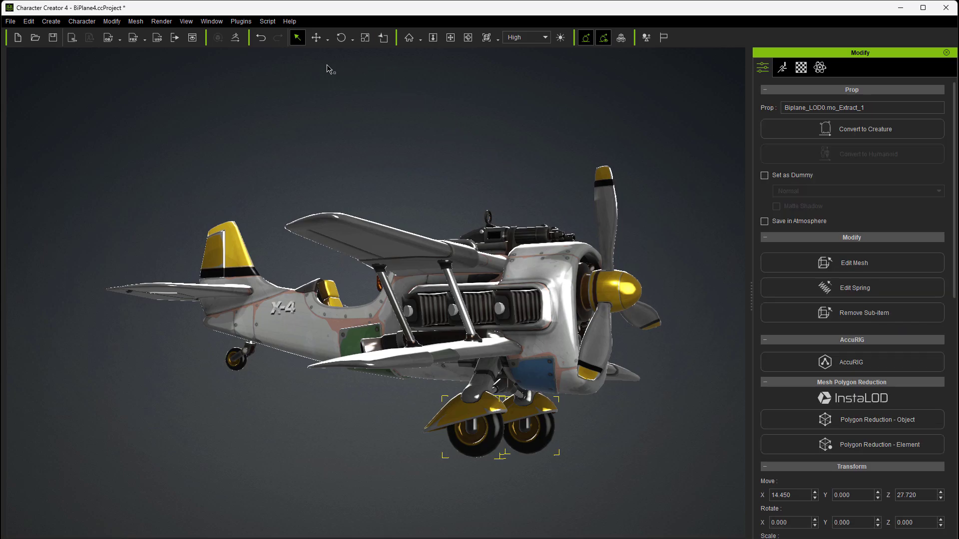
pyautogui.click(341, 37)
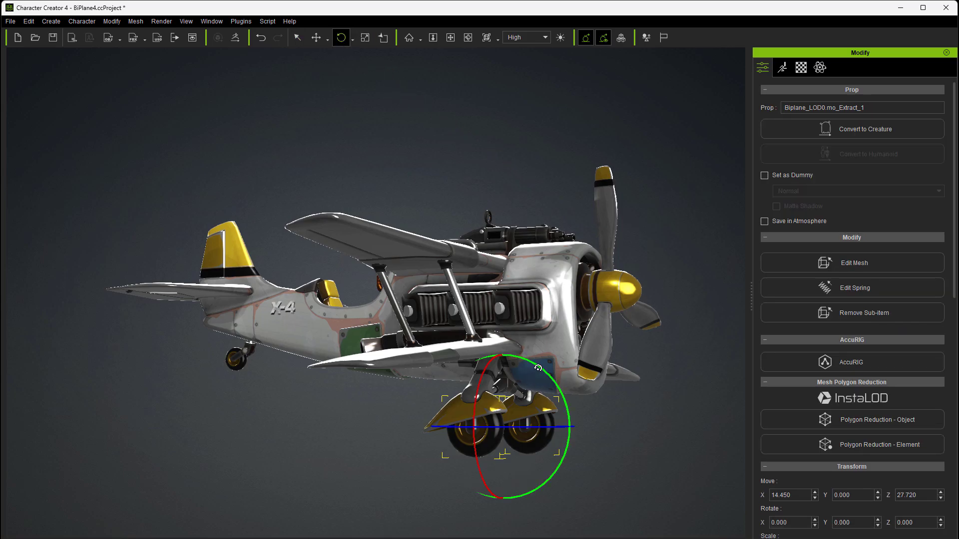
pyautogui.moveTo(536, 374); pyautogui.dragTo(749, 534)
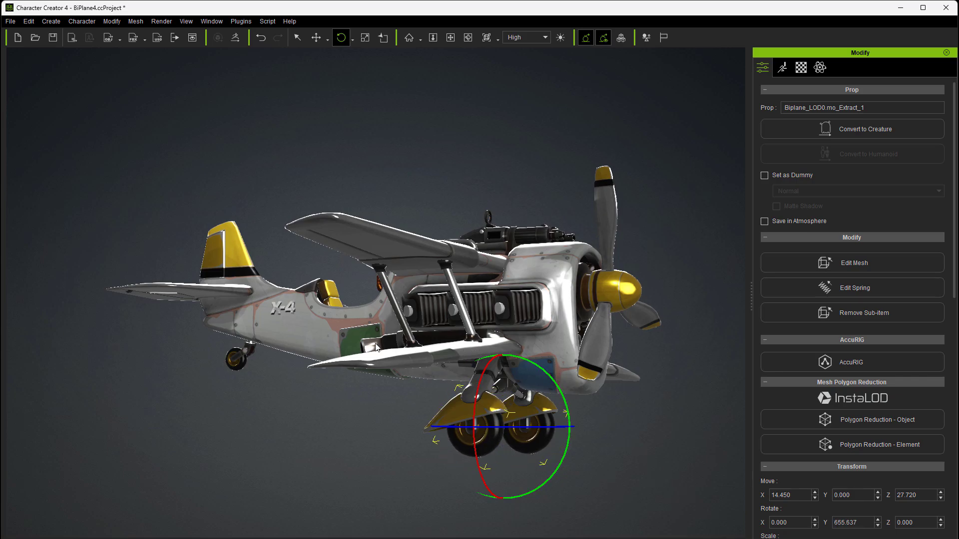
# In Element mode, extract the tailwheel from the plane mesh, accepting the physics-data loss warning.
pyautogui.click(292, 316)
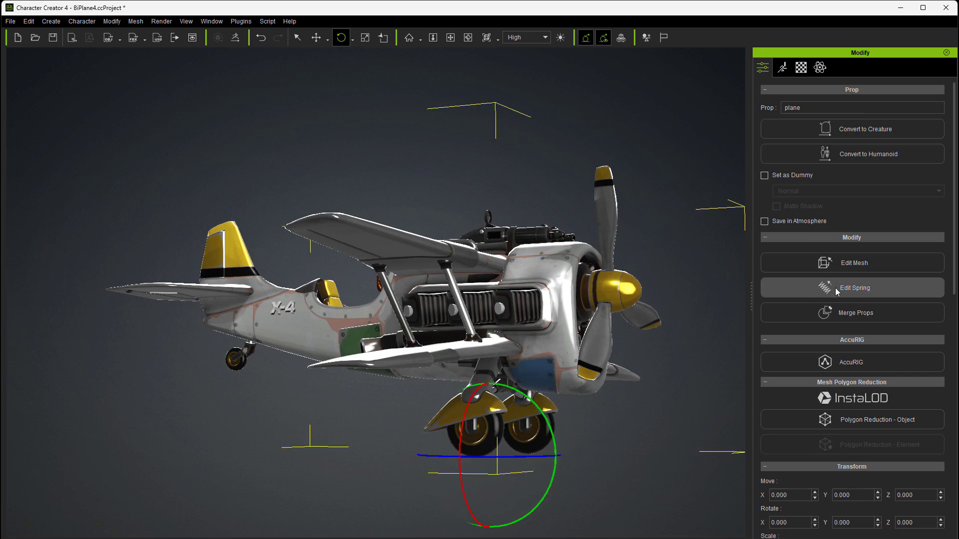
pyautogui.click(828, 264)
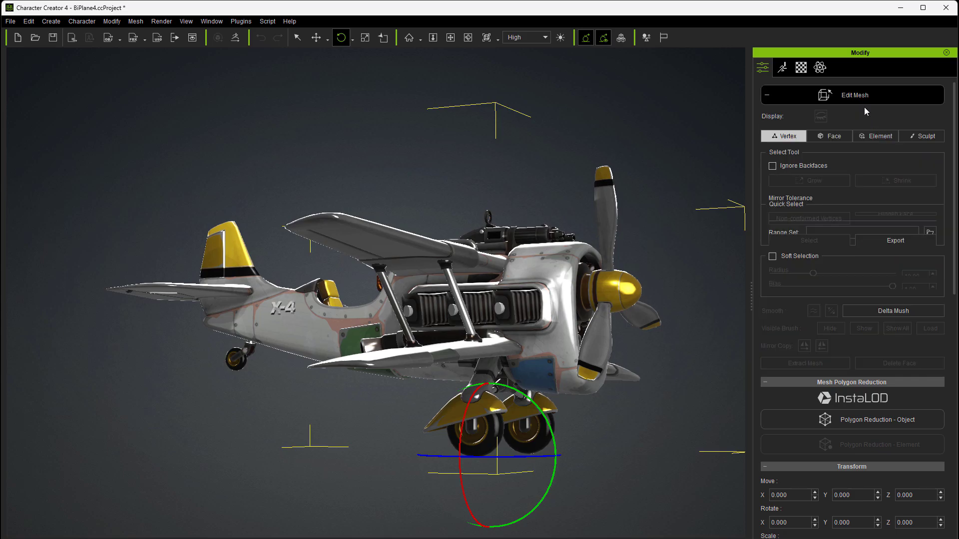
pyautogui.click(874, 137)
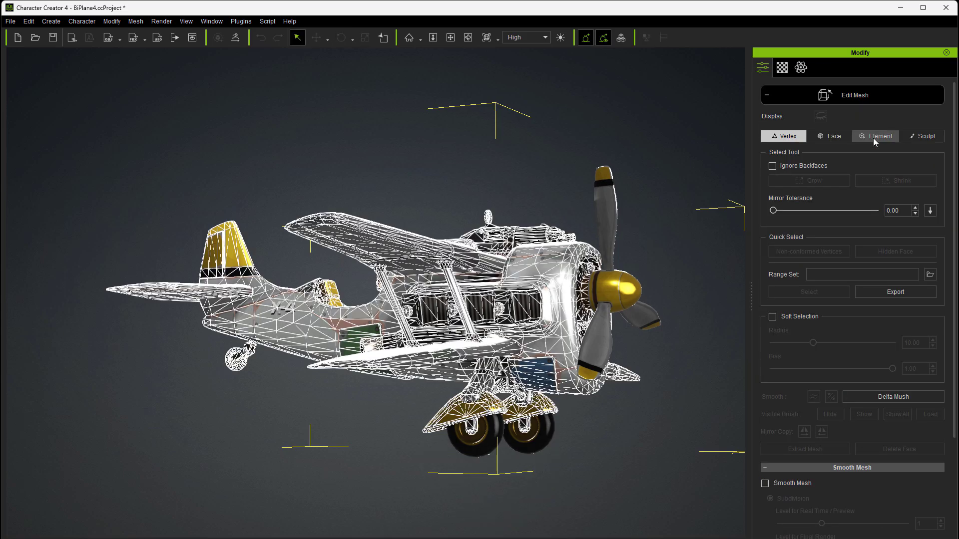
pyautogui.click(240, 369)
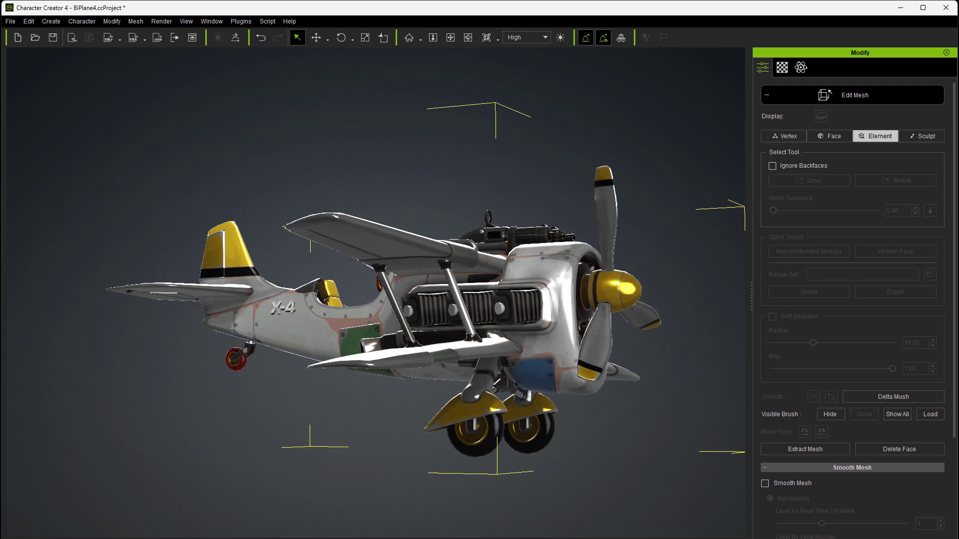
pyautogui.click(831, 449)
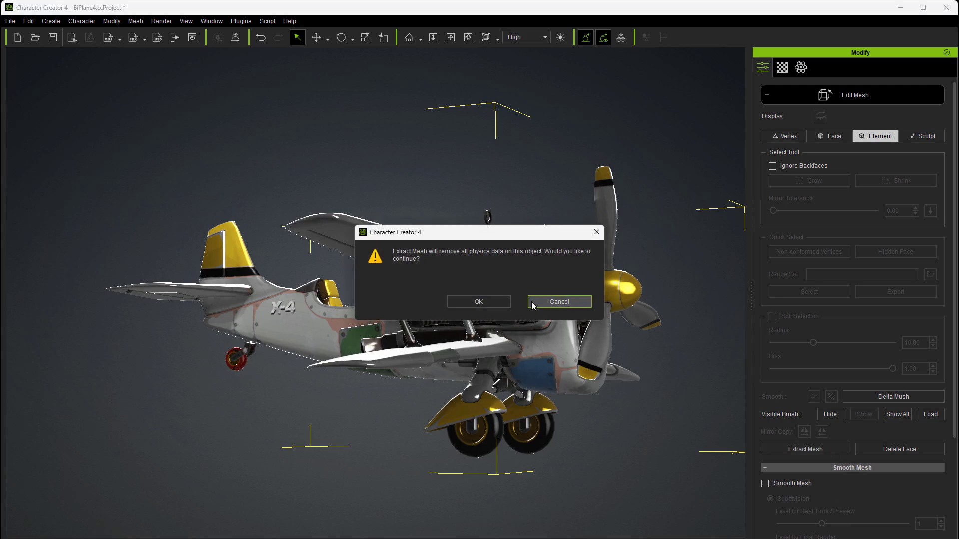
pyautogui.click(480, 301)
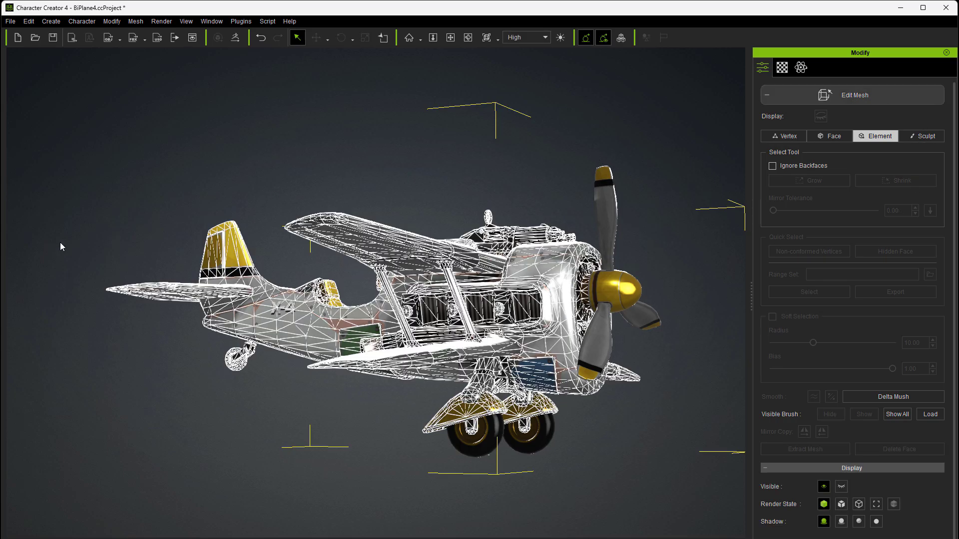
pyautogui.press('Escape')
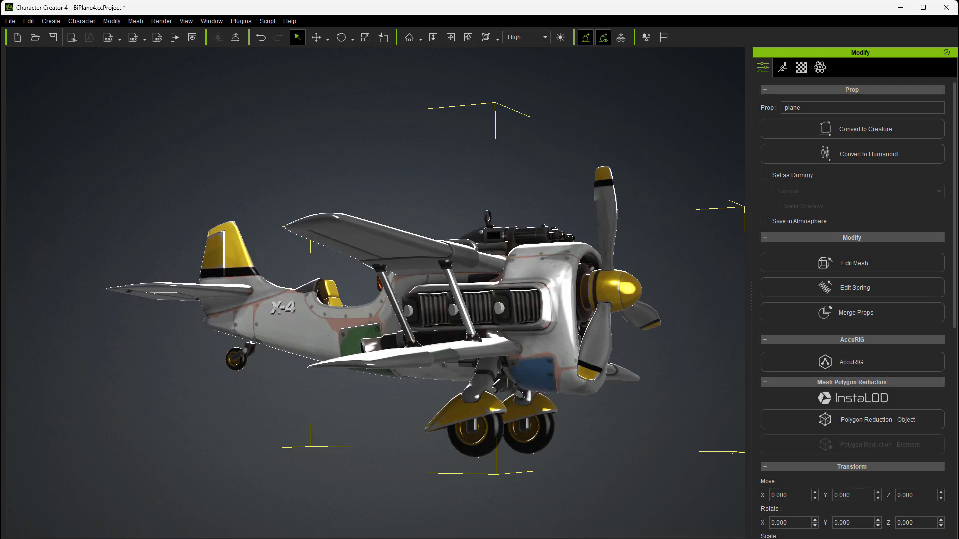
# Make tailwheel Biplane_LOD0.mo_Extract_2 a sub-item, spin it to Y 464.256, and open the Scene panel.
pyautogui.click(236, 358)
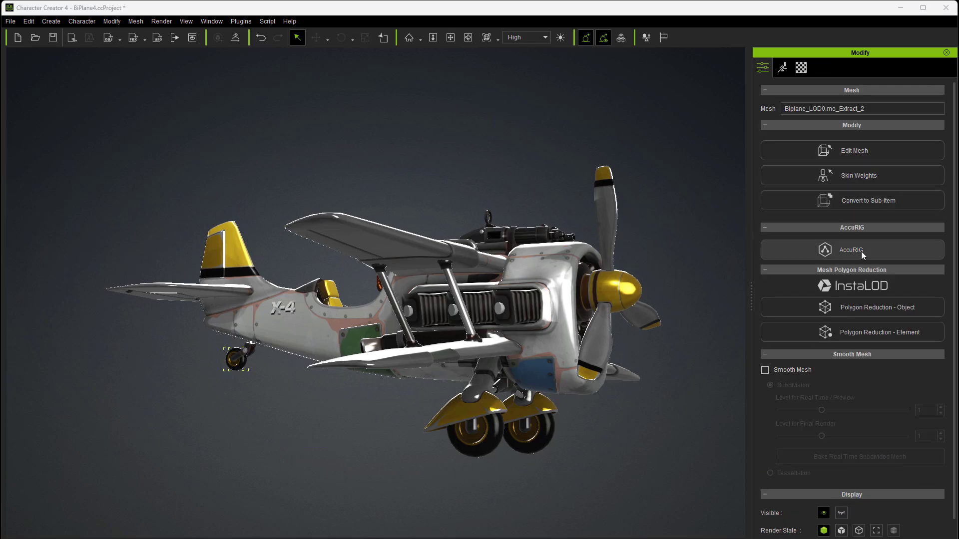
pyautogui.click(855, 202)
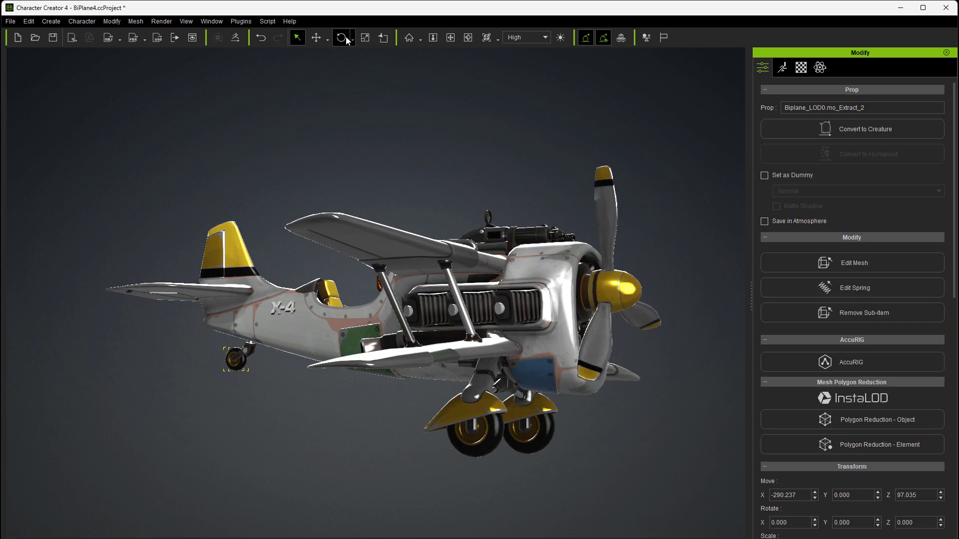
pyautogui.click(342, 38)
pyautogui.moveTo(277, 300); pyautogui.dragTo(405, 501)
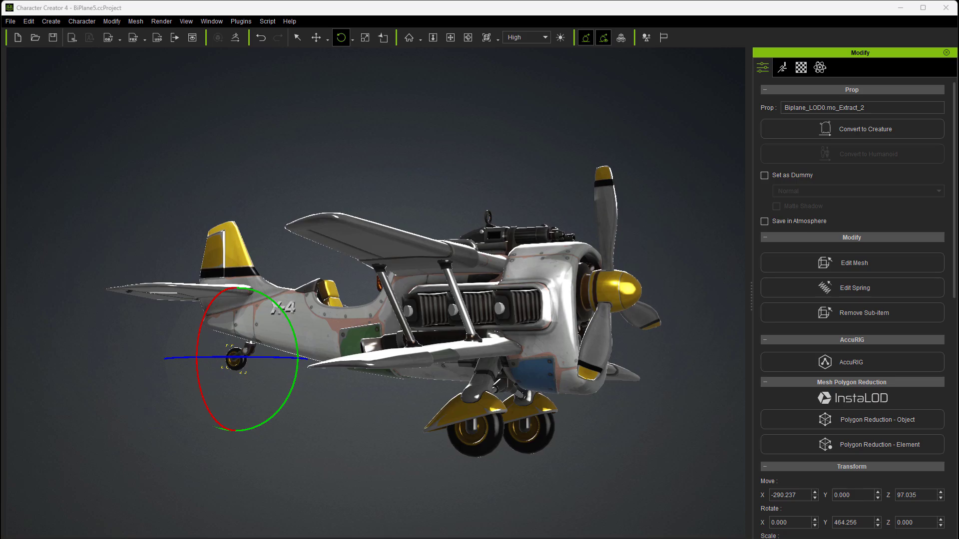
pyautogui.press('F3')
pyautogui.moveTo(206, 136); pyautogui.dragTo(275, 123)
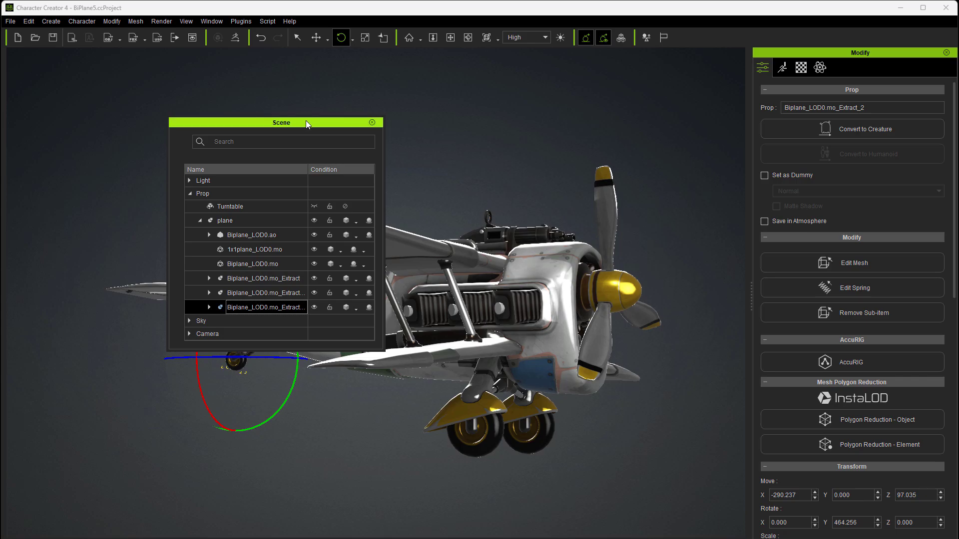
# Inspect the first Extract item under the plane in the Scene panel, moving the panel aside.
pyautogui.moveTo(306, 121); pyautogui.dragTo(212, 94)
pyautogui.keyDown('ctrl'); pyautogui.click(164, 254); pyautogui.keyUp('ctrl')
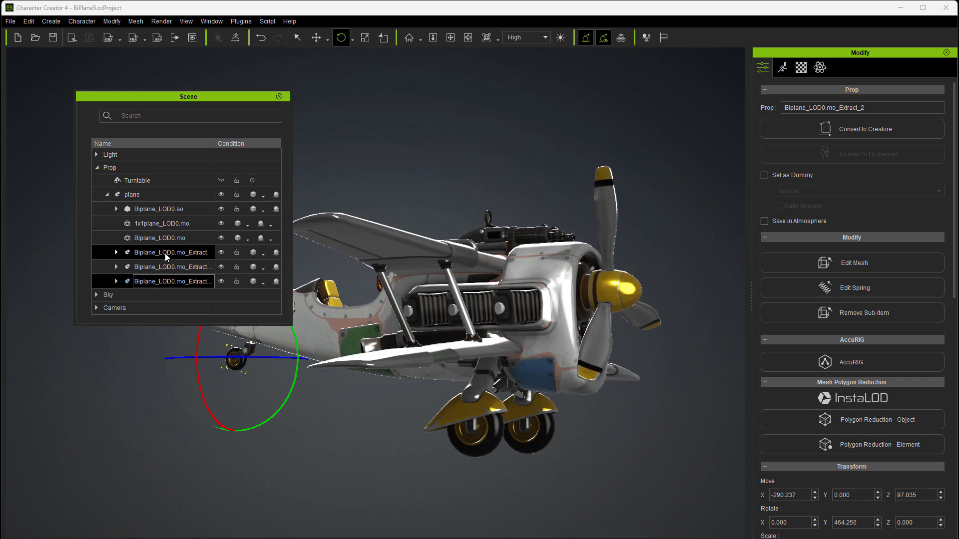
pyautogui.keyDown('ctrl'); pyautogui.click(164, 253); pyautogui.keyUp('ctrl')
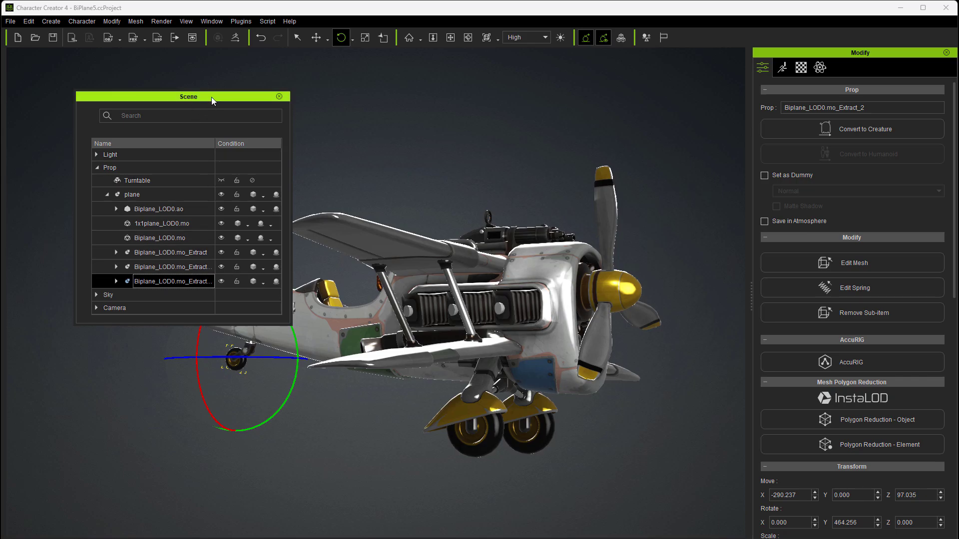
pyautogui.moveTo(211, 97); pyautogui.dragTo(0, 114)
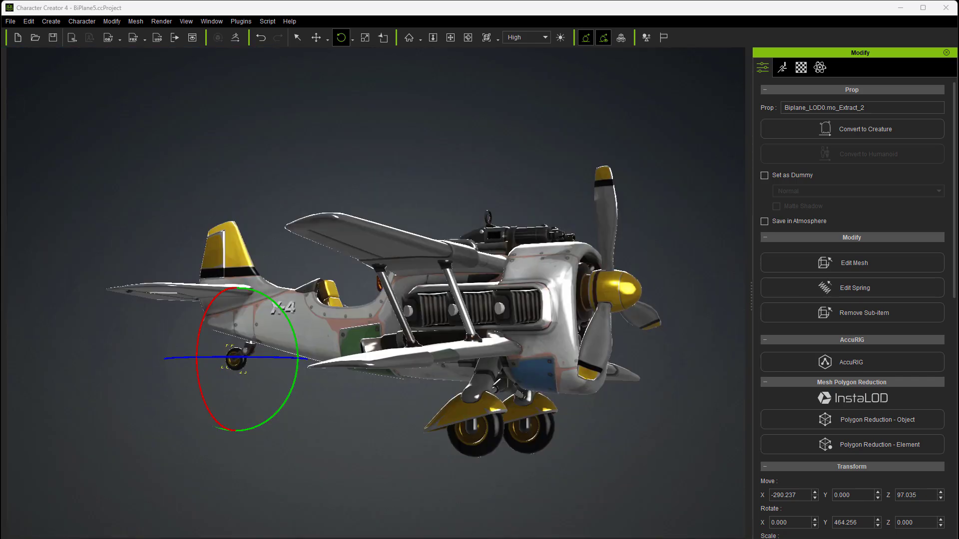